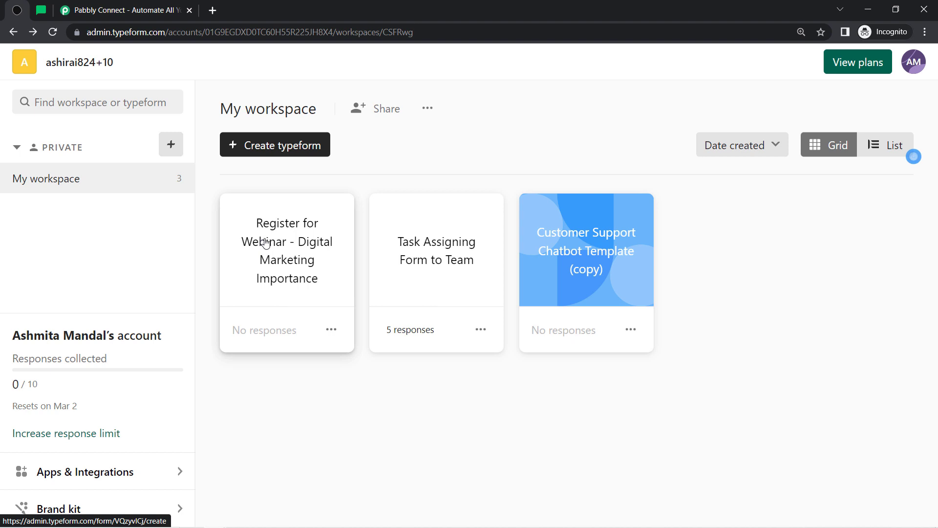
# Check that the MailerLite subscriber list is empty, then go to the Pabbly Connect website
pyautogui.click(39, 10)
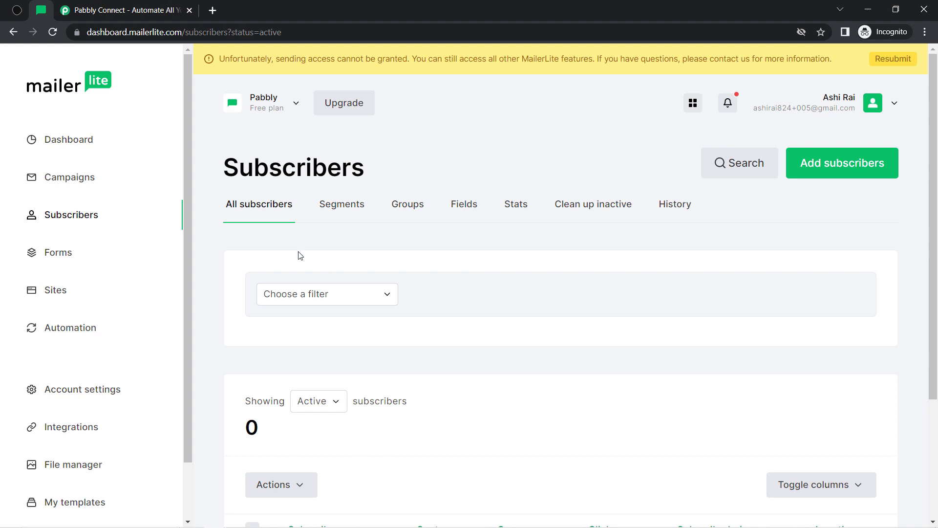
pyautogui.click(100, 8)
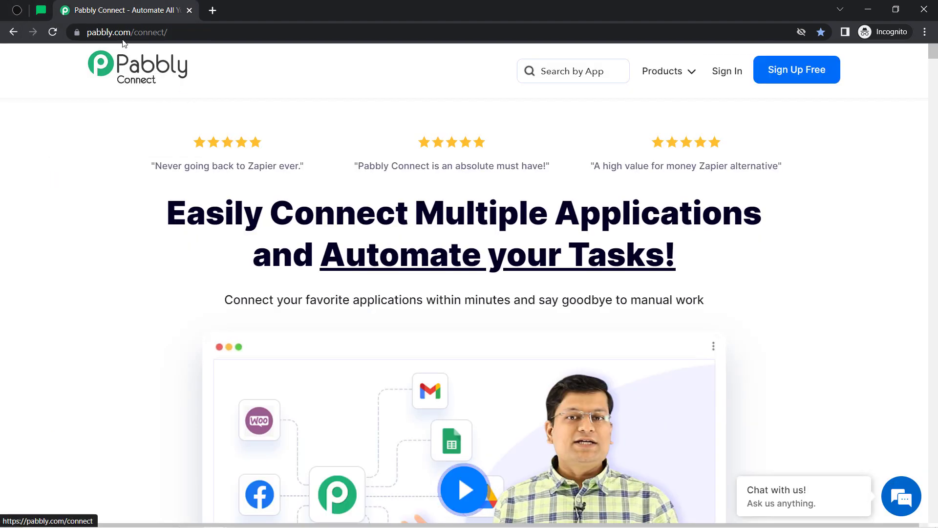
# Sign in to the Pabbly account and access Pabbly Connect from the All Apps page
pyautogui.moveTo(204, 218); pyautogui.dragTo(589, 256)
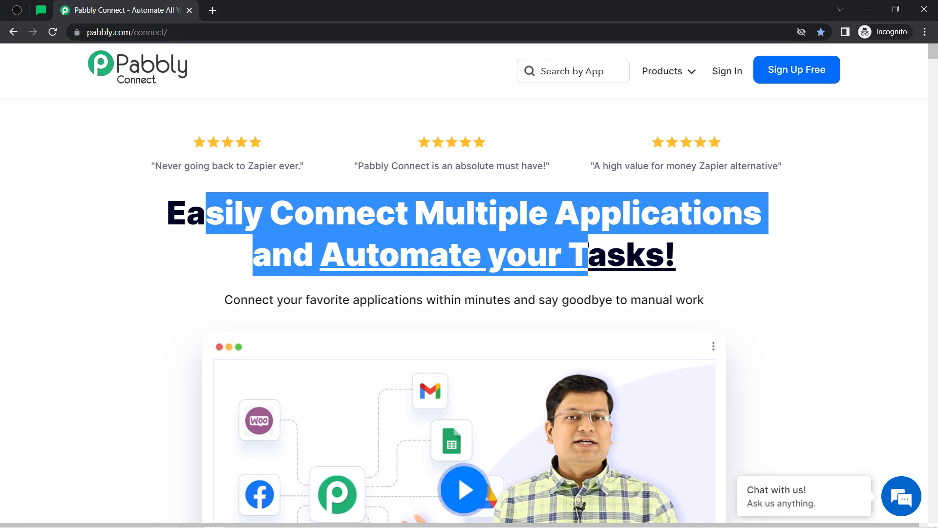
pyautogui.click(193, 32)
pyautogui.moveTo(145, 32); pyautogui.dragTo(216, 32)
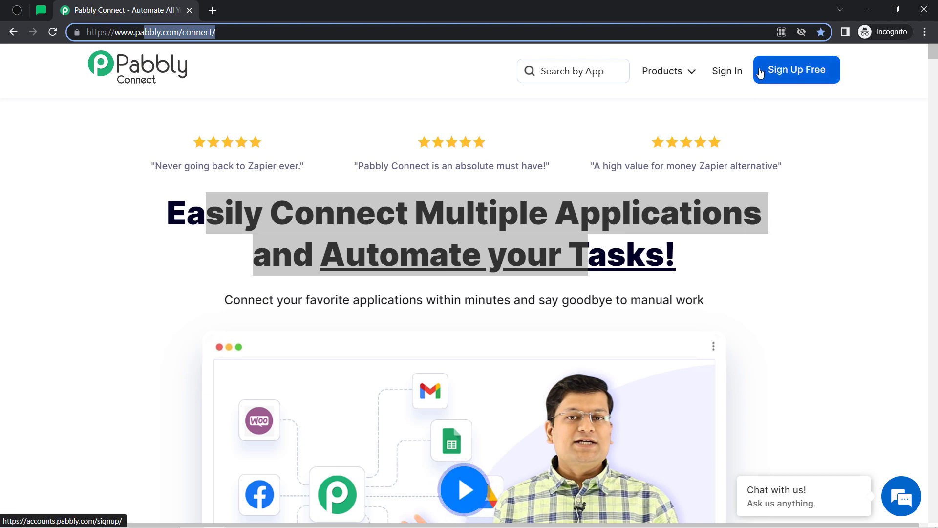
pyautogui.click(731, 74)
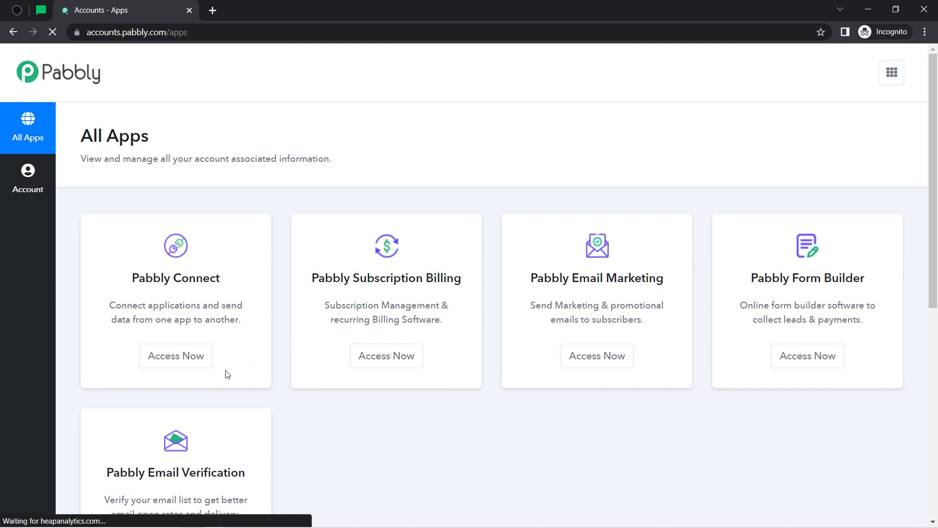
pyautogui.click(192, 358)
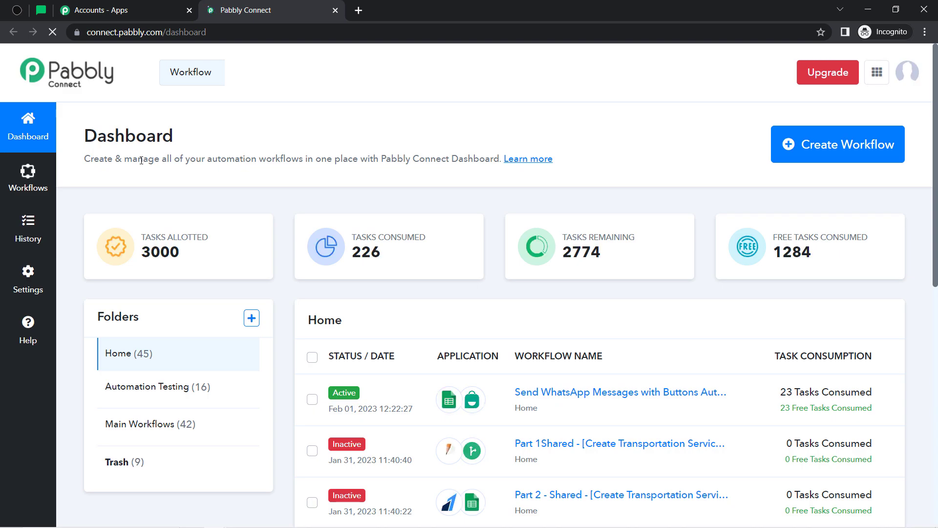
# Start a new workflow named 'When Form Submitted in Typeform -> Create Subscriber in Mailerlite'
pyautogui.moveTo(90, 135); pyautogui.dragTo(399, 160)
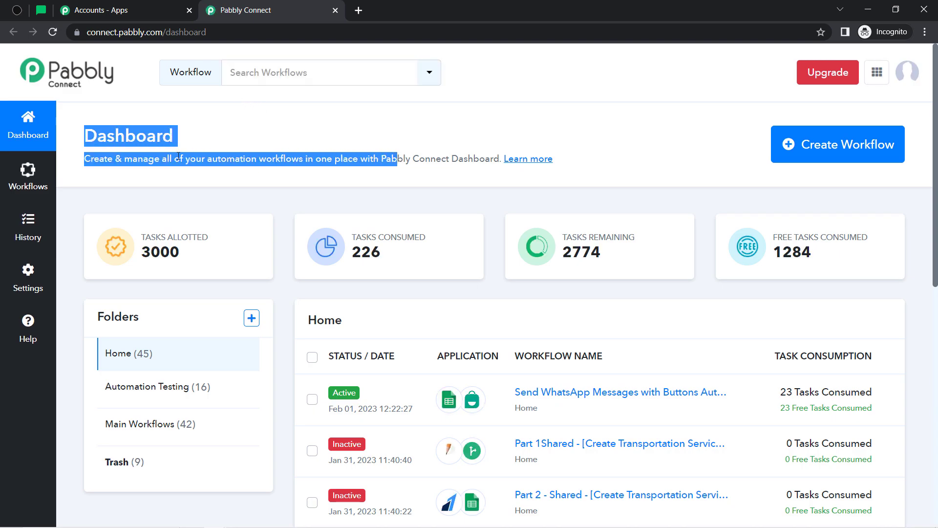
pyautogui.click(814, 153)
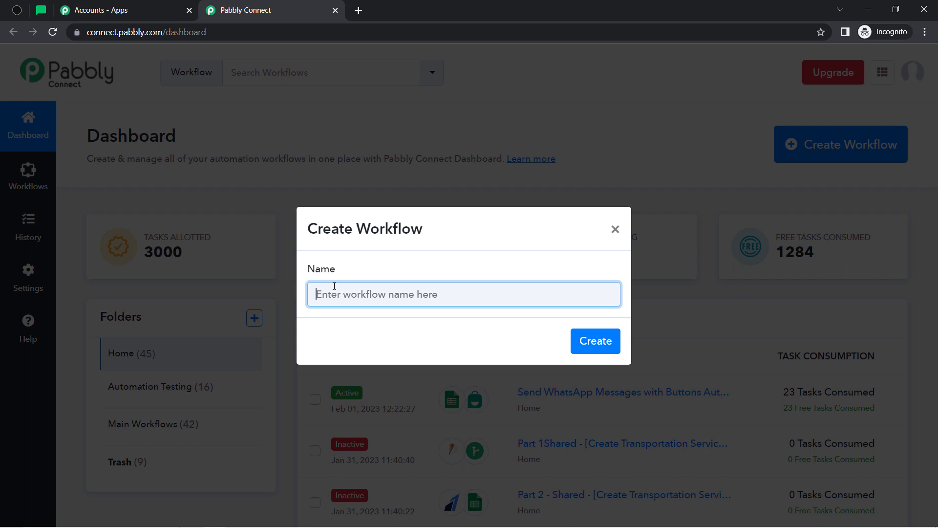
pyautogui.hotkey('ctrl', 'v')
pyautogui.moveTo(337, 296); pyautogui.dragTo(612, 295)
pyautogui.click(600, 289)
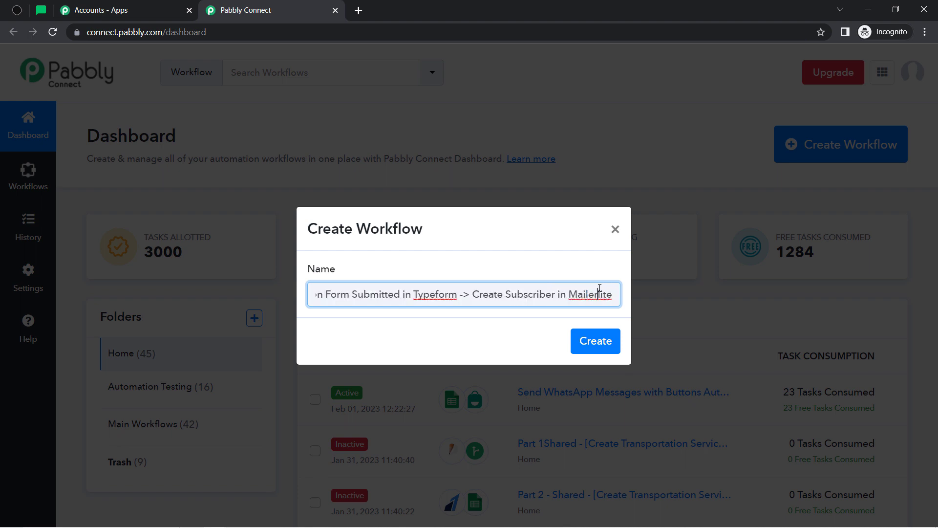
# Create the workflow with the pasted name
pyautogui.click(598, 339)
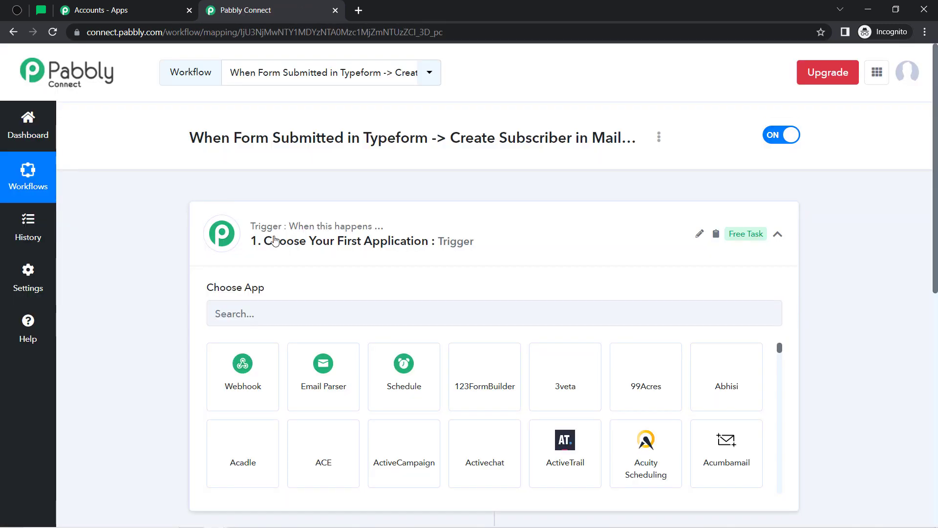
pyautogui.click(275, 240)
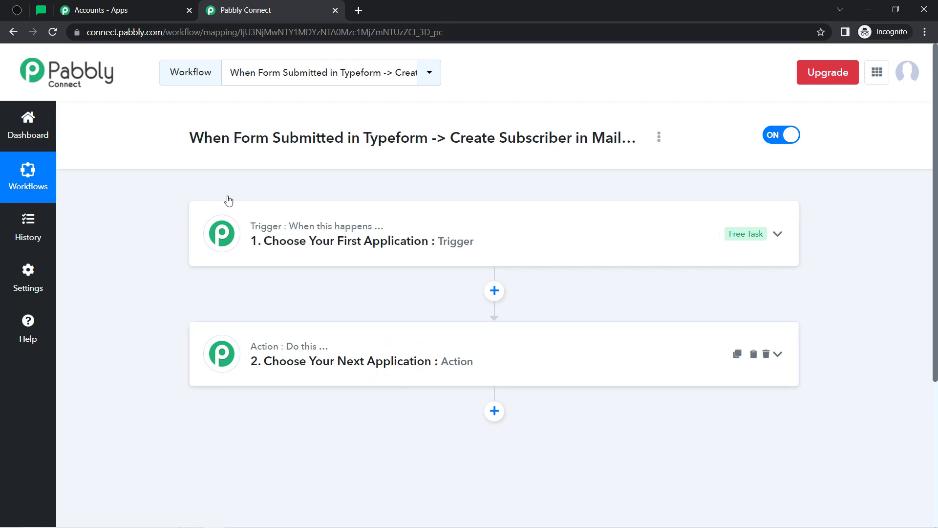
pyautogui.moveTo(204, 138); pyautogui.dragTo(525, 137)
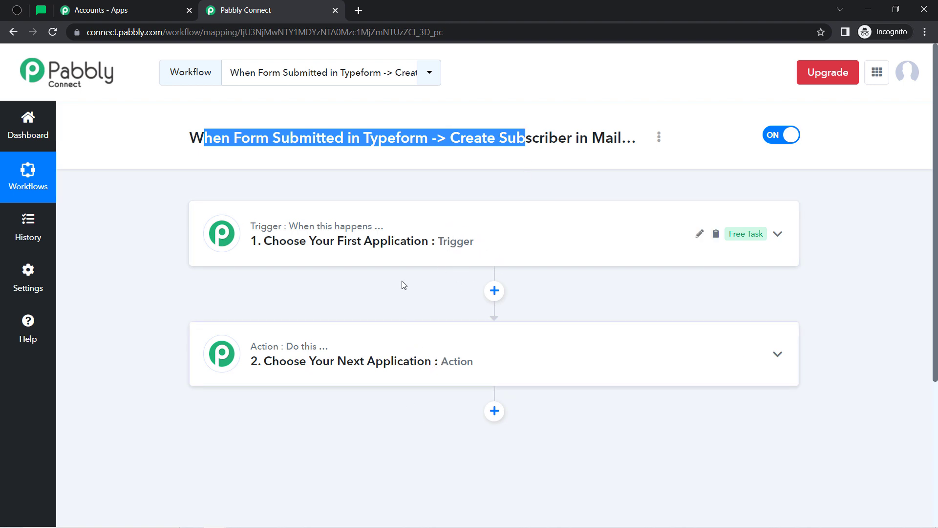
# Make Typeform the trigger app with New Entry as the trigger event
pyautogui.click(407, 250)
pyautogui.click(280, 315)
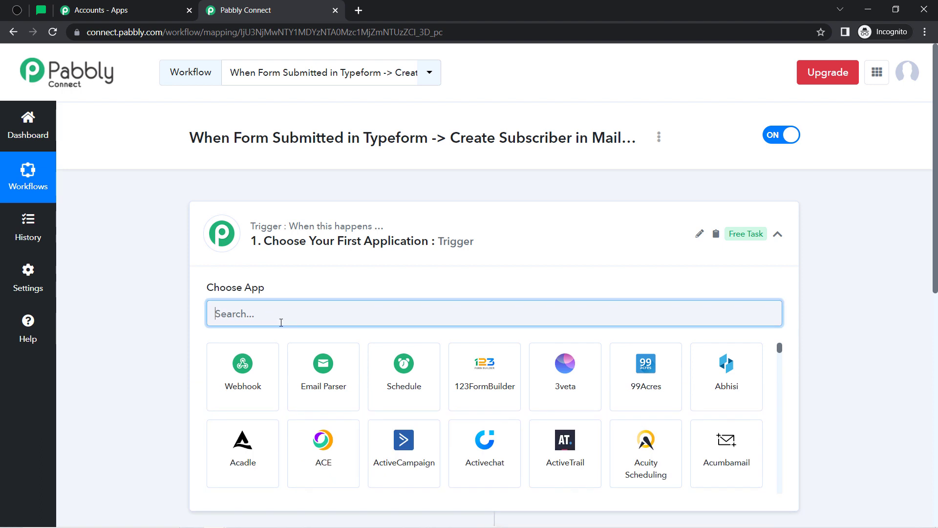
pyautogui.write('typef')
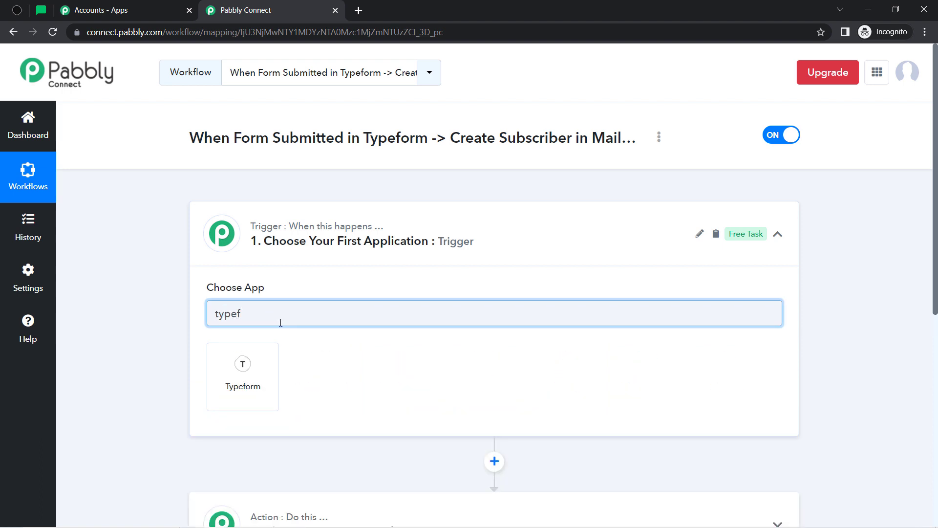
pyautogui.click(243, 367)
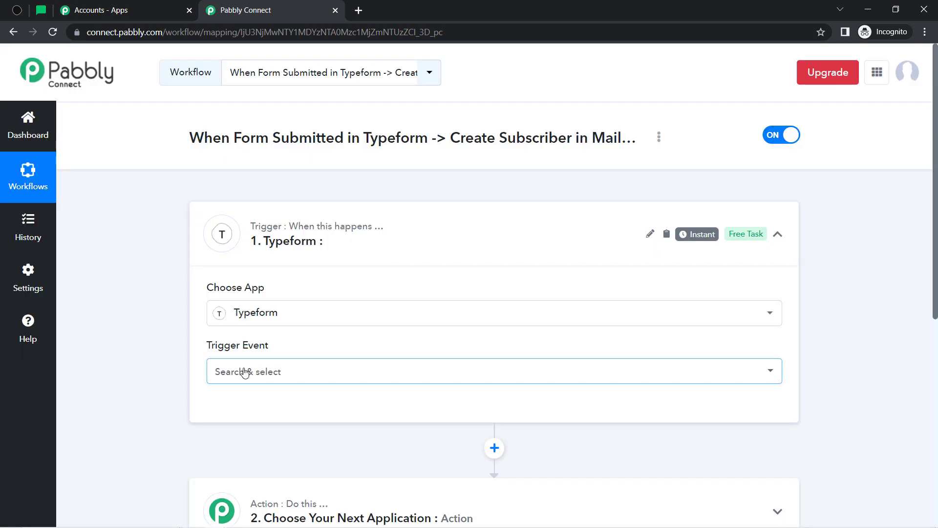
pyautogui.click(245, 372)
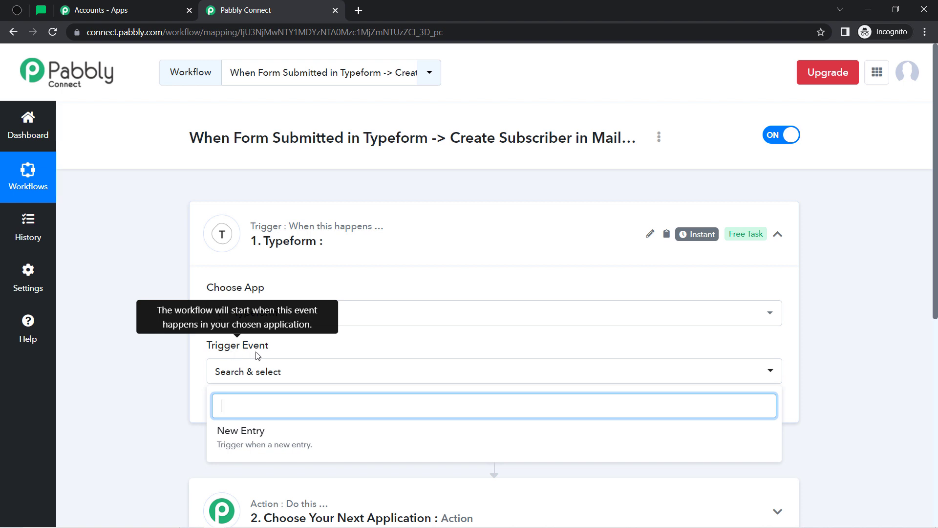
pyautogui.click(234, 441)
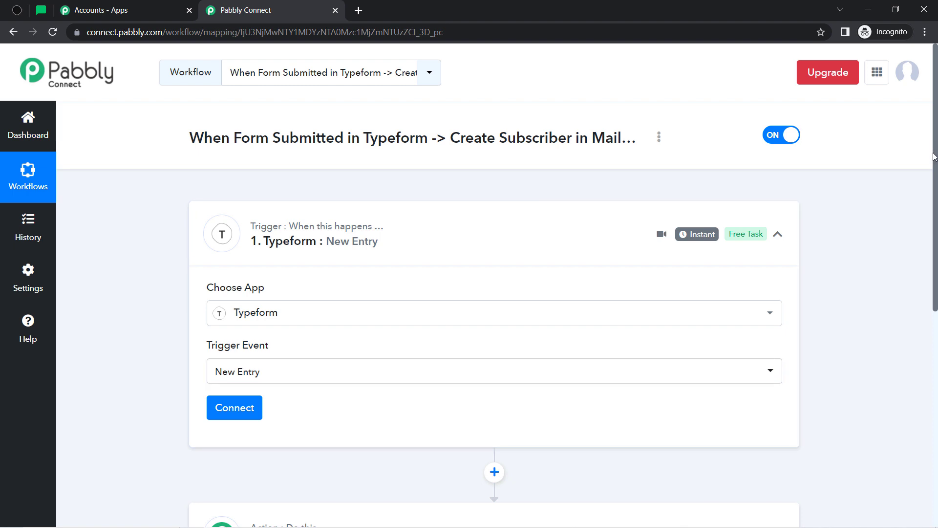
pyautogui.scroll(-4, 562, 211)
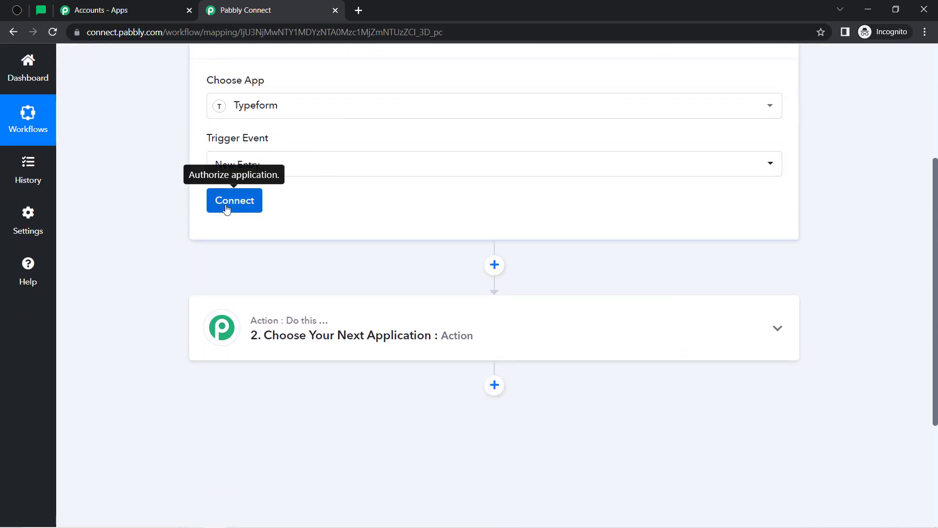
pyautogui.click(252, 204)
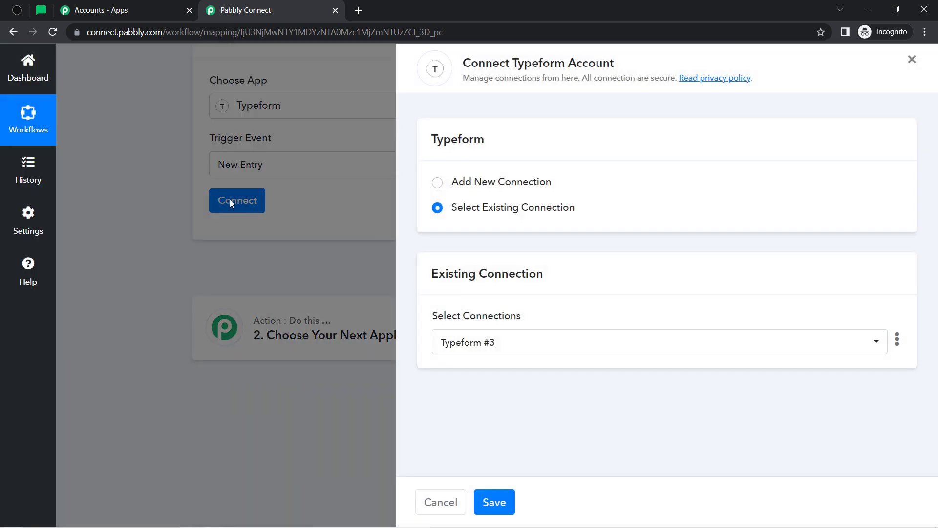
# Add a new Typeform connection and accept Pabbly Connect's access in the consent popup
pyautogui.click(519, 186)
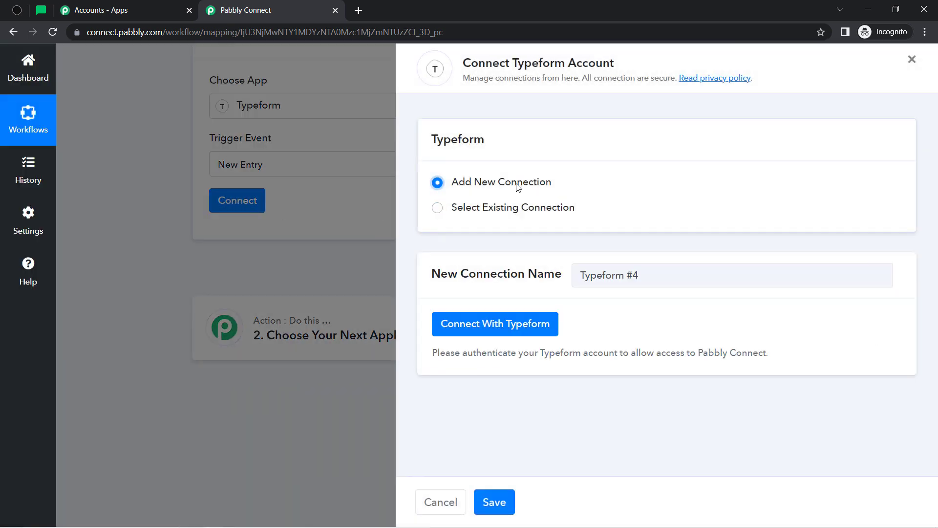
pyautogui.click(502, 324)
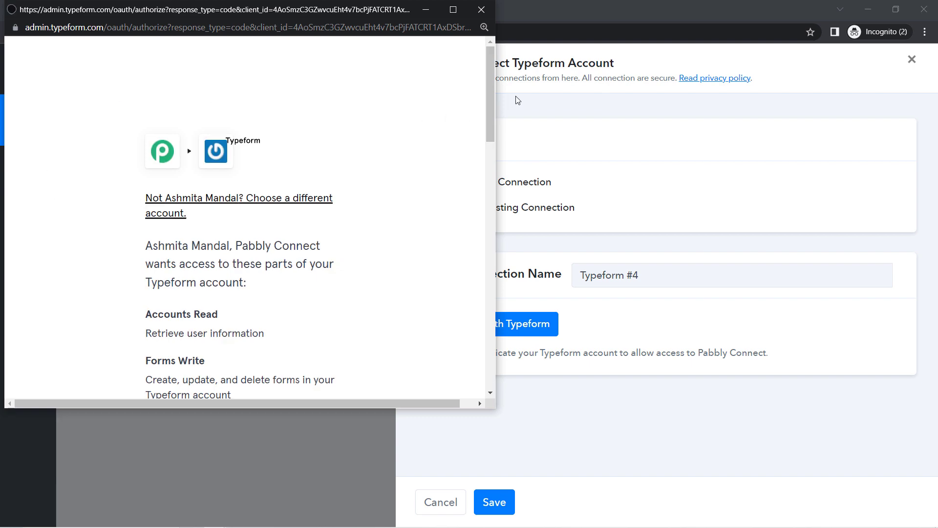
pyautogui.moveTo(490, 95); pyautogui.dragTo(446, 328)
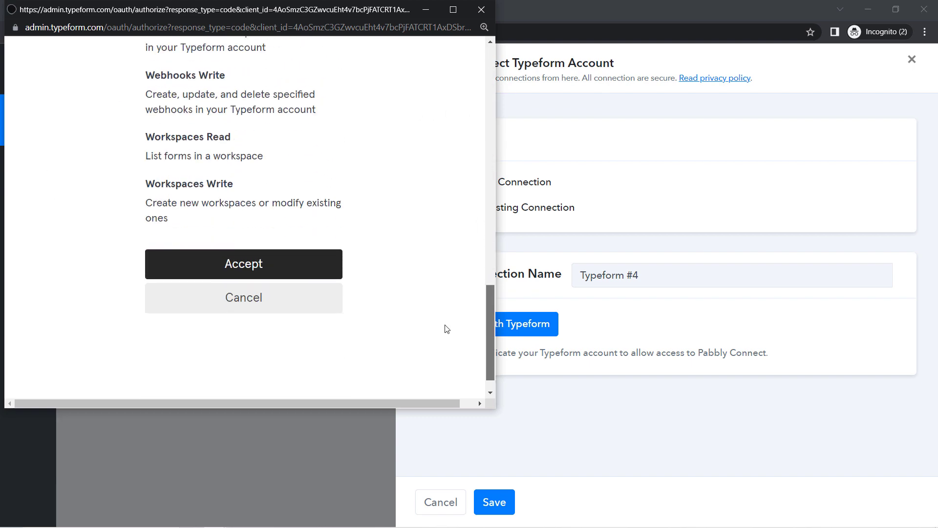
pyautogui.click(239, 259)
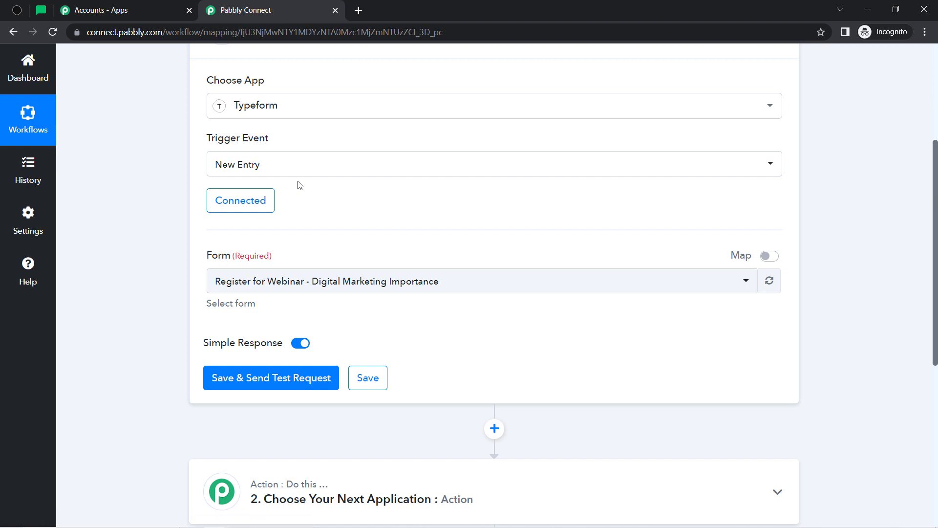
# Keep the 'Register for Webinar - Digital Marketing Importance' form and save the trigger to await a test response
pyautogui.click(230, 285)
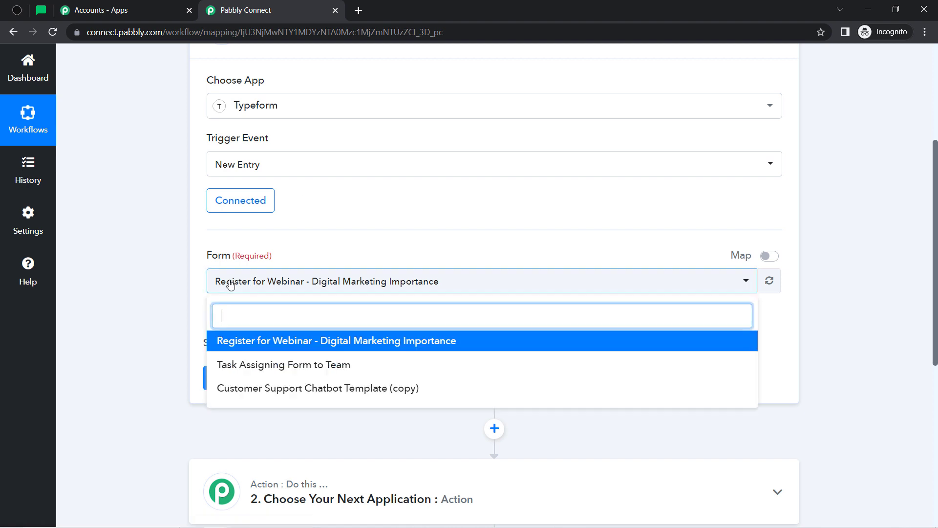
pyautogui.click(230, 285)
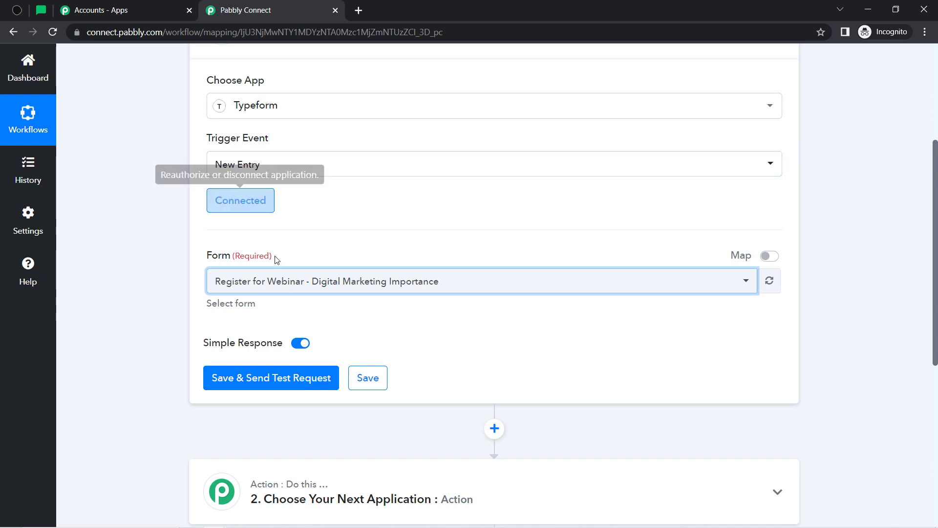
pyautogui.click(236, 283)
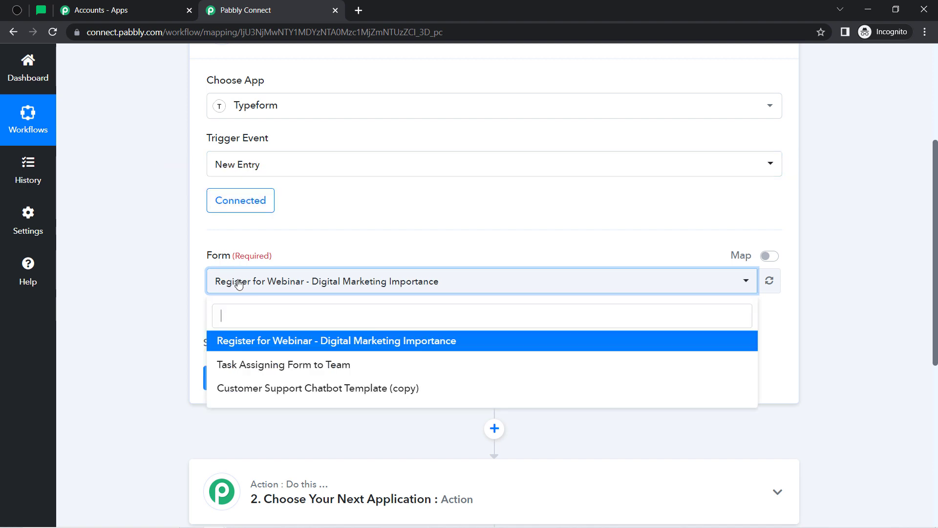
pyautogui.click(264, 341)
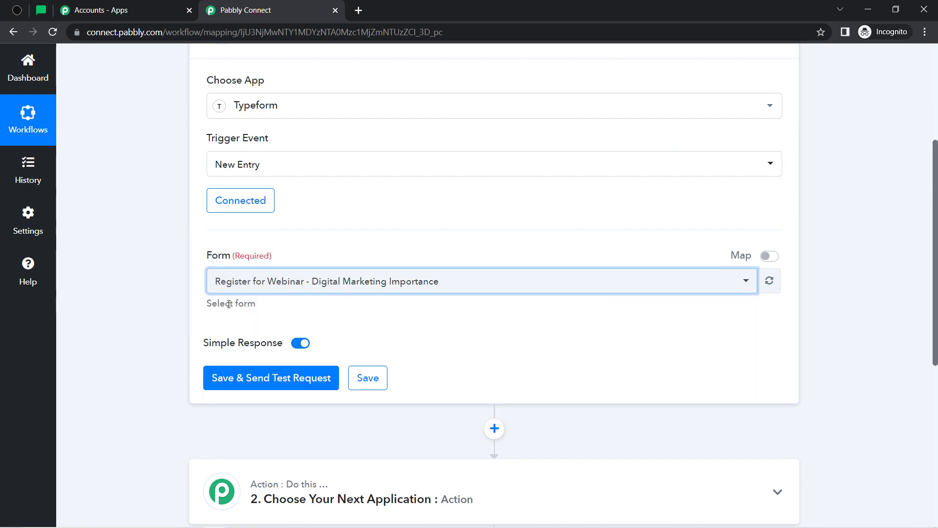
pyautogui.click(220, 379)
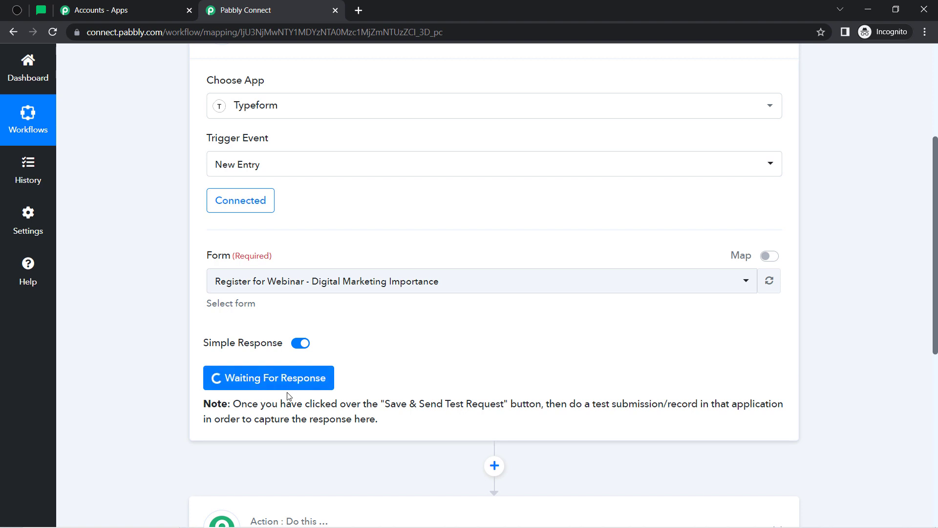
# Emphasise the note about sending a test submission and go to the Typeform workspace
pyautogui.moveTo(258, 409); pyautogui.dragTo(565, 405)
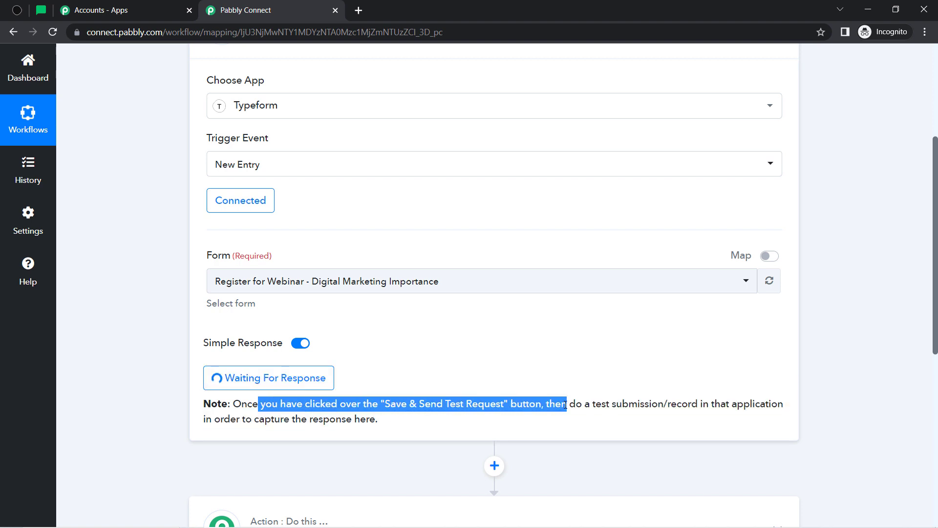
pyautogui.click(579, 404)
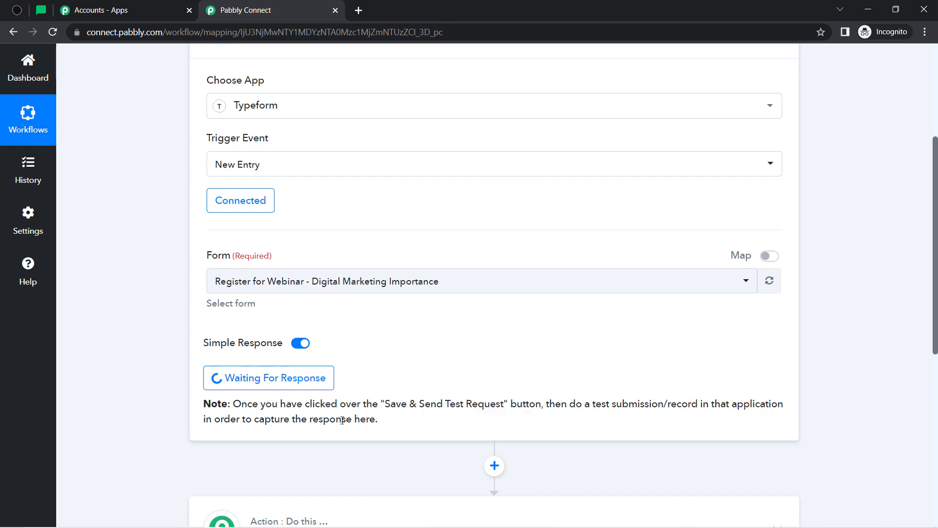
pyautogui.moveTo(265, 420); pyautogui.dragTo(373, 422)
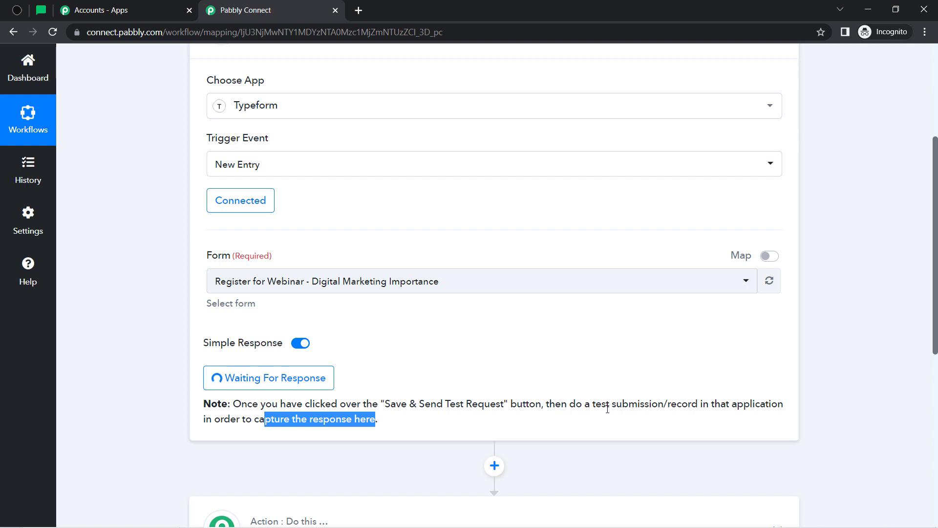
pyautogui.moveTo(608, 408); pyautogui.dragTo(693, 407)
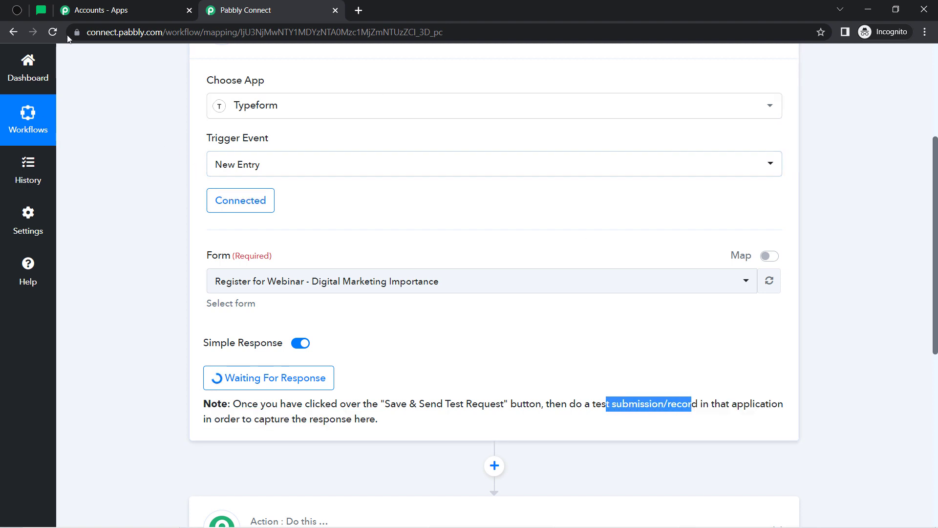
pyautogui.click(16, 11)
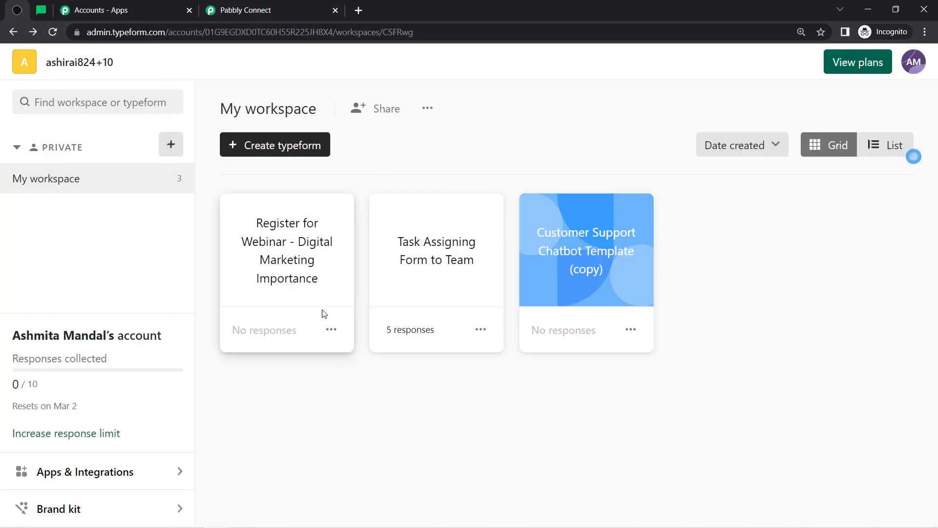
# Copy the webinar form's public link and load it in a new private tab
pyautogui.click(331, 329)
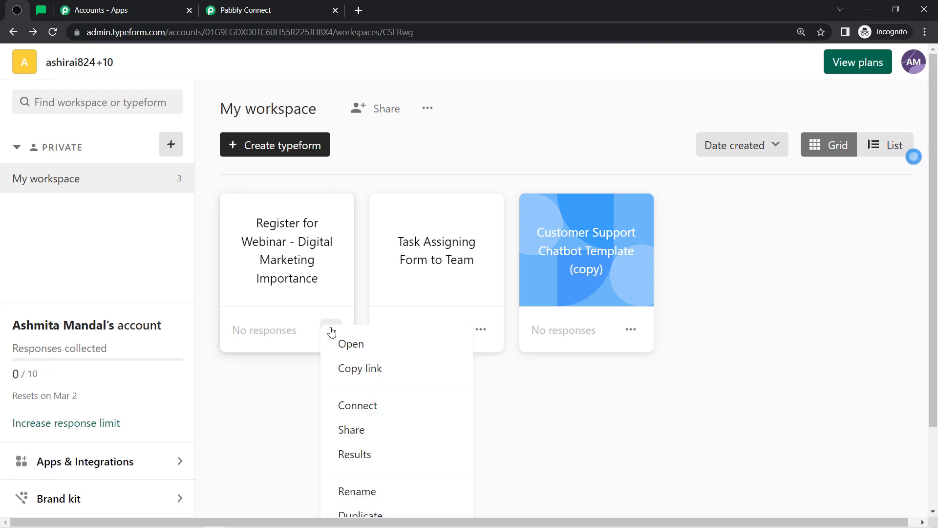
pyautogui.click(344, 367)
pyautogui.click(355, 10)
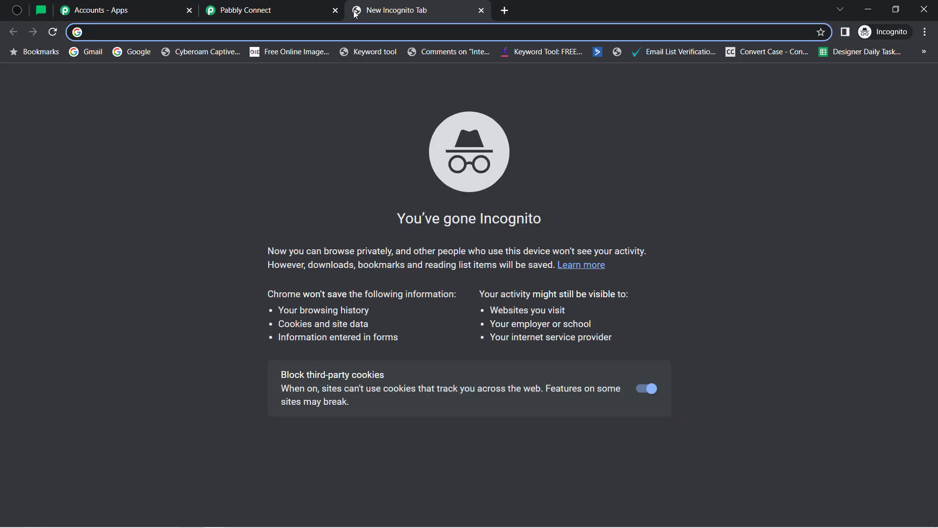
pyautogui.hotkey('ctrl', 'v')
pyautogui.press('Return')
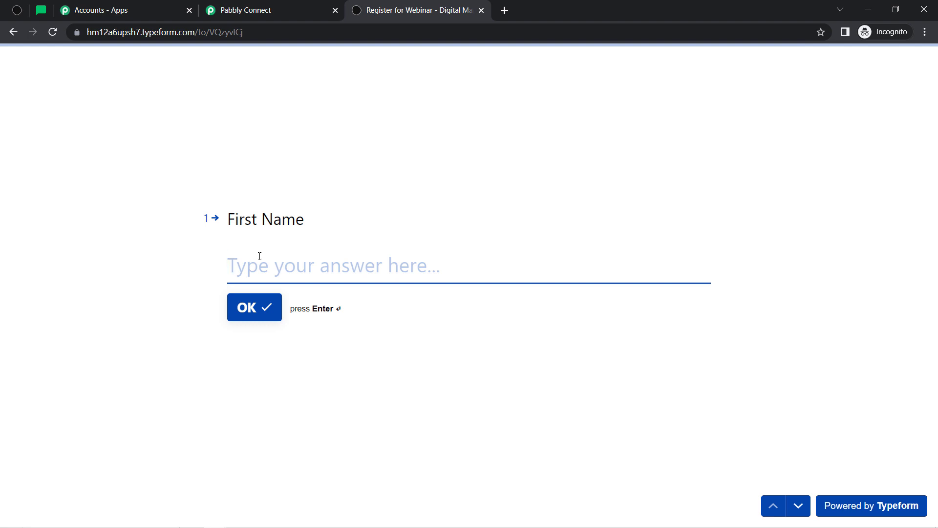
# Answer the form with name 'Dummy User', a test e-mail and a phone number, then submit
pyautogui.write('Dummy')
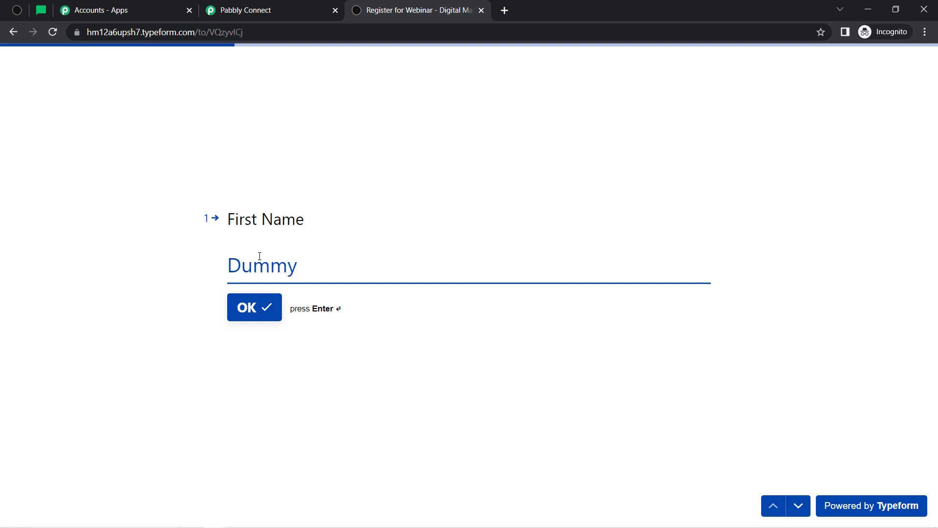
pyautogui.press('Return')
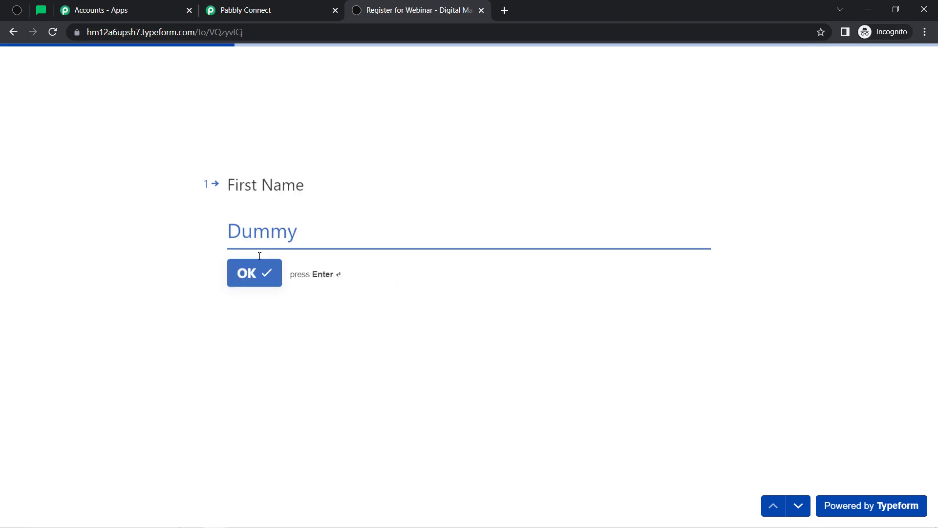
pyautogui.write('User')
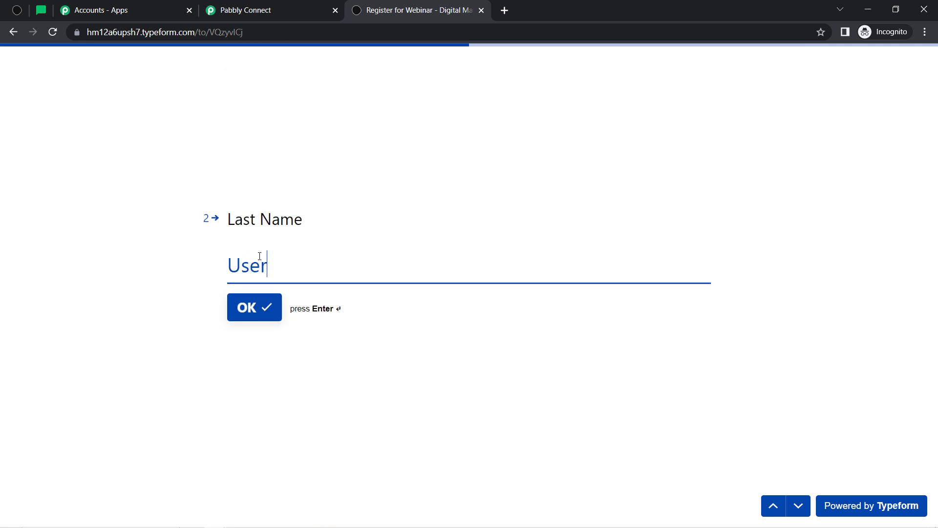
pyautogui.press('Return')
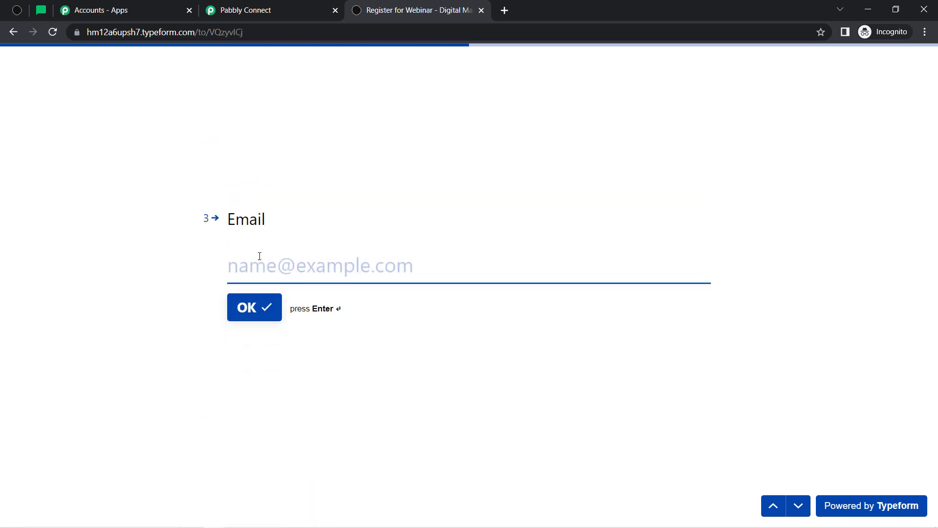
pyautogui.write('test')
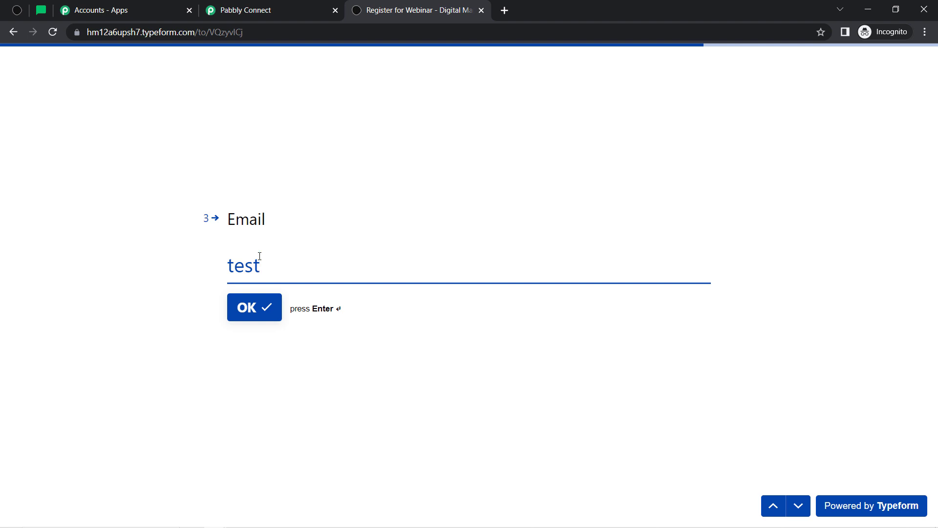
pyautogui.write('@gmail.co')
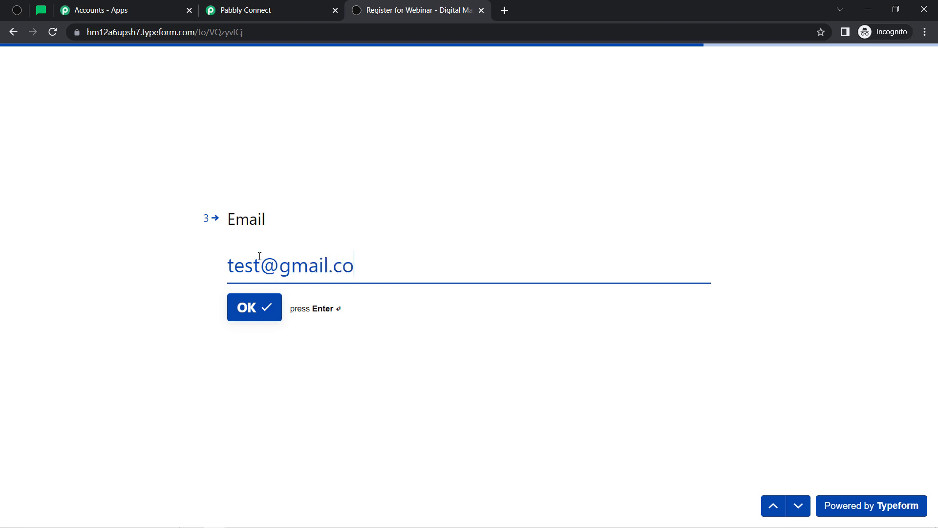
pyautogui.write('m')
pyautogui.press('Return')
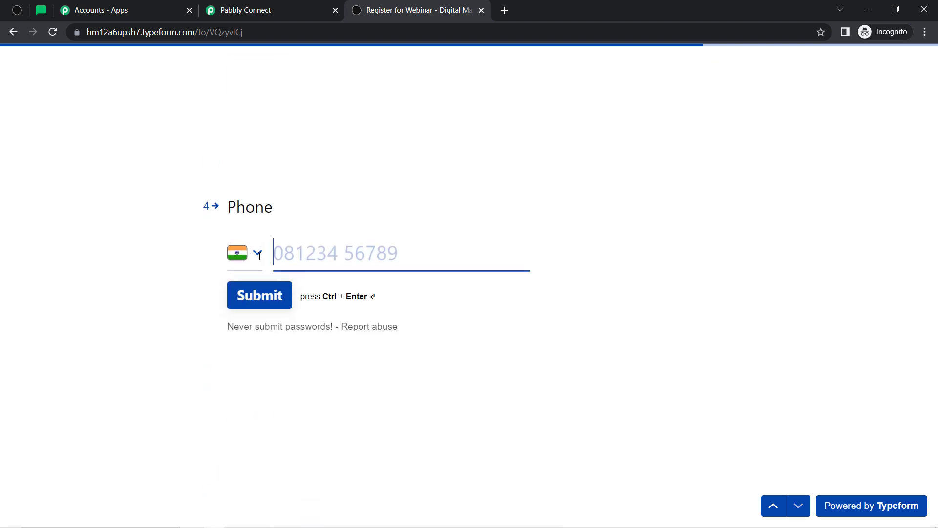
pyautogui.write('91')
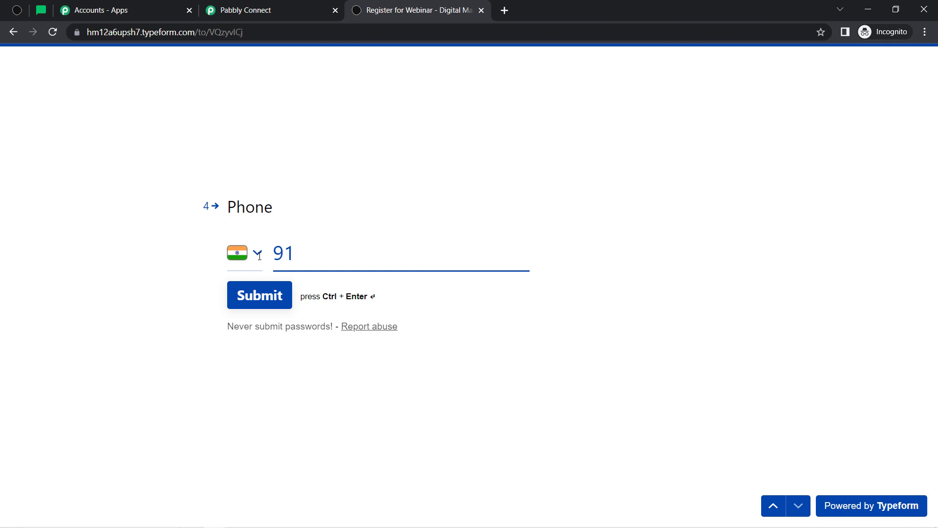
pyautogui.write('111 11111')
pyautogui.click(260, 304)
pyautogui.click(260, 304)
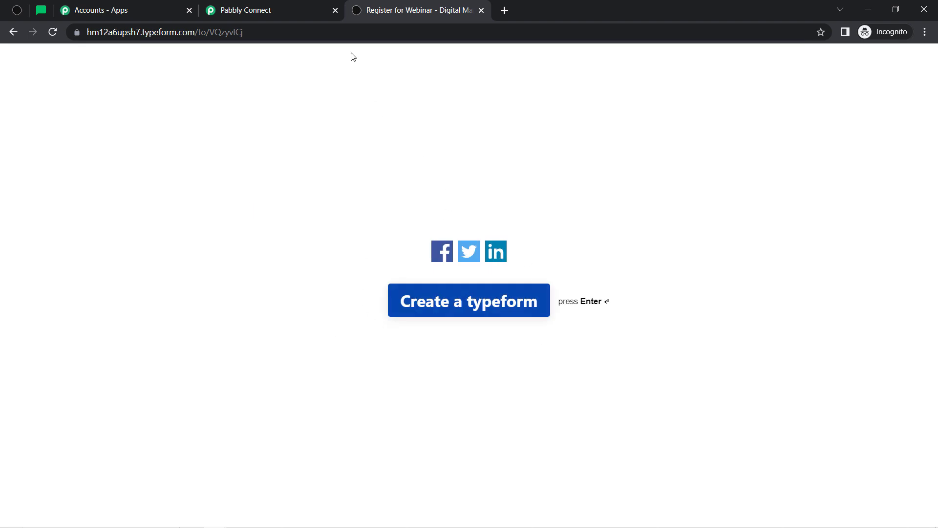
# Return to the workflow and highlight the captured form title and phone number
pyautogui.click(276, 9)
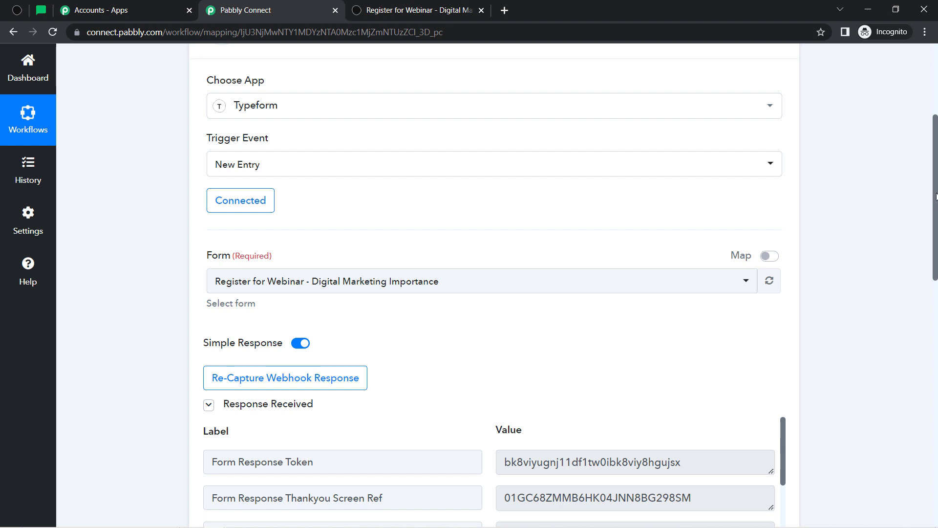
pyautogui.moveTo(935, 195); pyautogui.dragTo(927, 297)
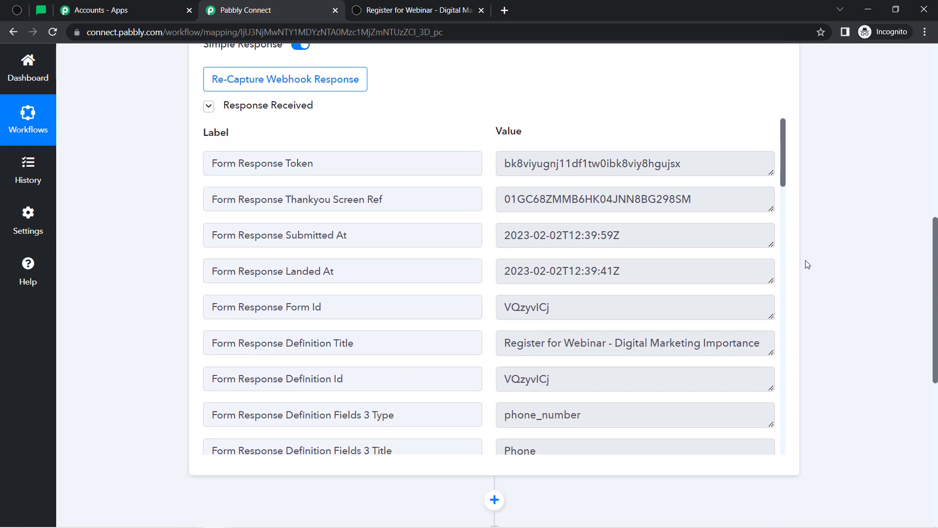
pyautogui.tripleClick(582, 346)
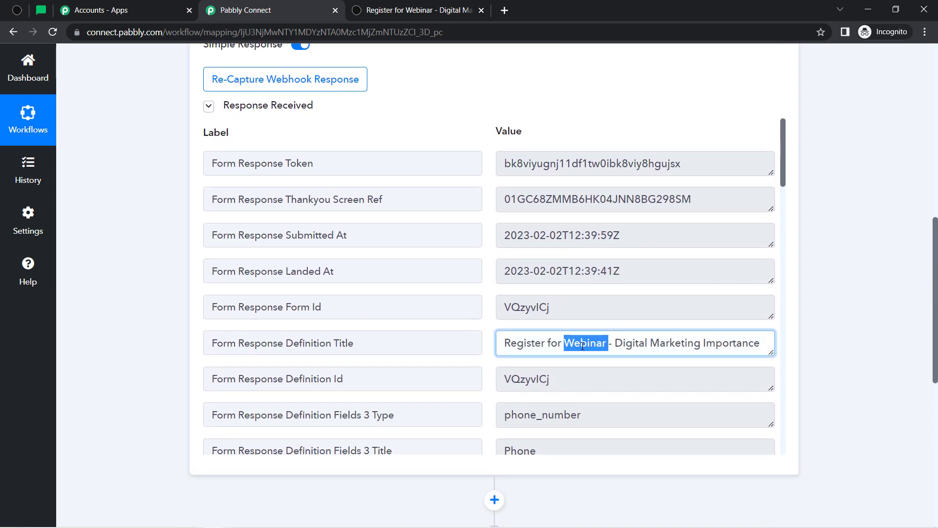
pyautogui.moveTo(783, 129); pyautogui.dragTo(783, 307)
pyautogui.moveTo(568, 167); pyautogui.dragTo(531, 167)
# Highlight the captured e-mail, last name and first name answers in the response
pyautogui.moveTo(783, 312); pyautogui.dragTo(783, 347)
pyautogui.tripleClick(622, 275)
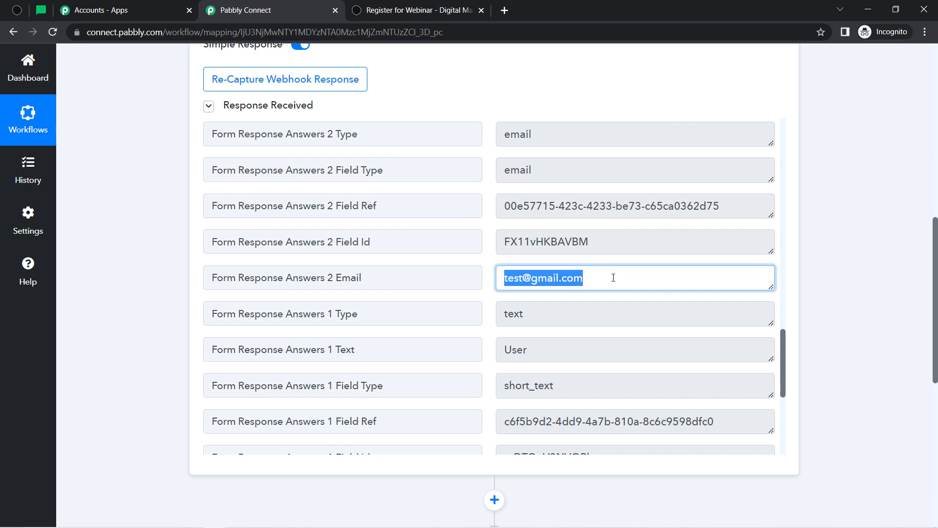
pyautogui.tripleClick(614, 277)
pyautogui.tripleClick(544, 357)
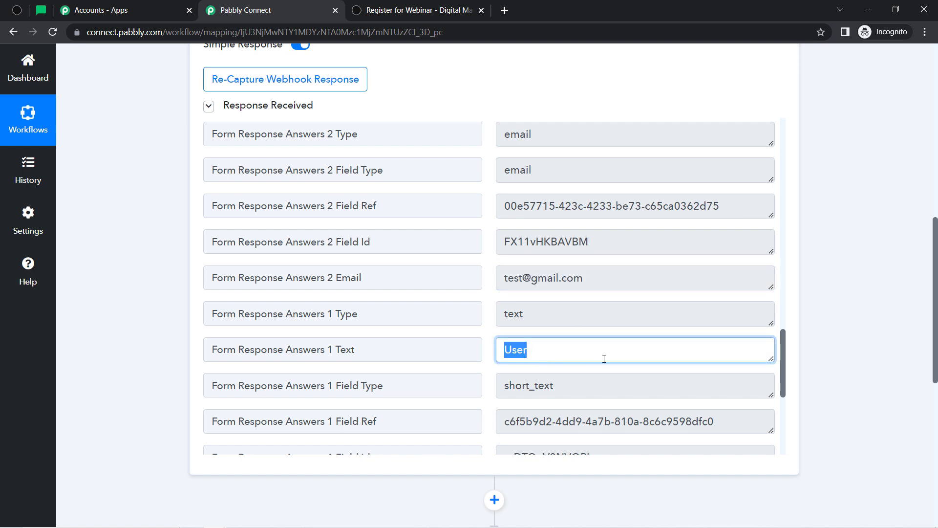
pyautogui.moveTo(784, 352); pyautogui.dragTo(777, 401)
pyautogui.click(587, 259)
pyautogui.tripleClick(569, 290)
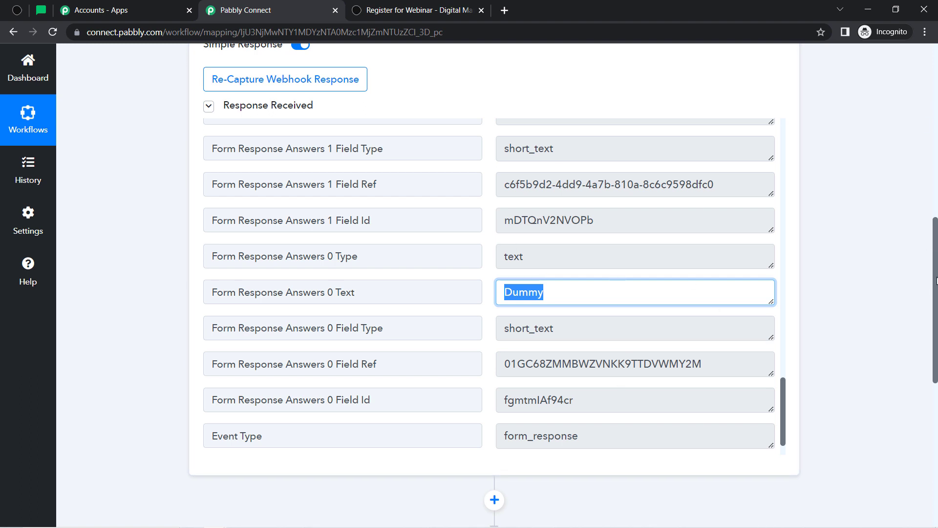
pyautogui.moveTo(933, 291); pyautogui.dragTo(937, 424)
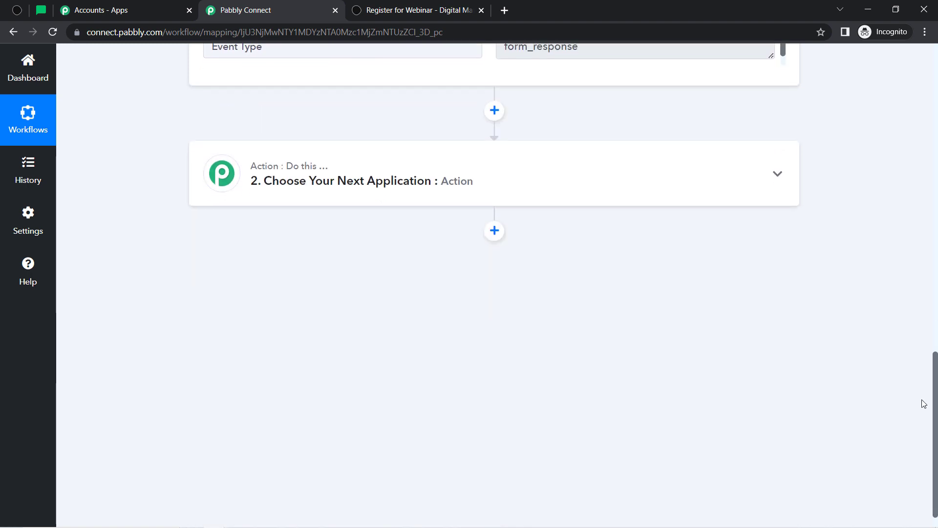
# Set MailerLite as the action app with Create Or Update Subscriber as the action event
pyautogui.click(335, 190)
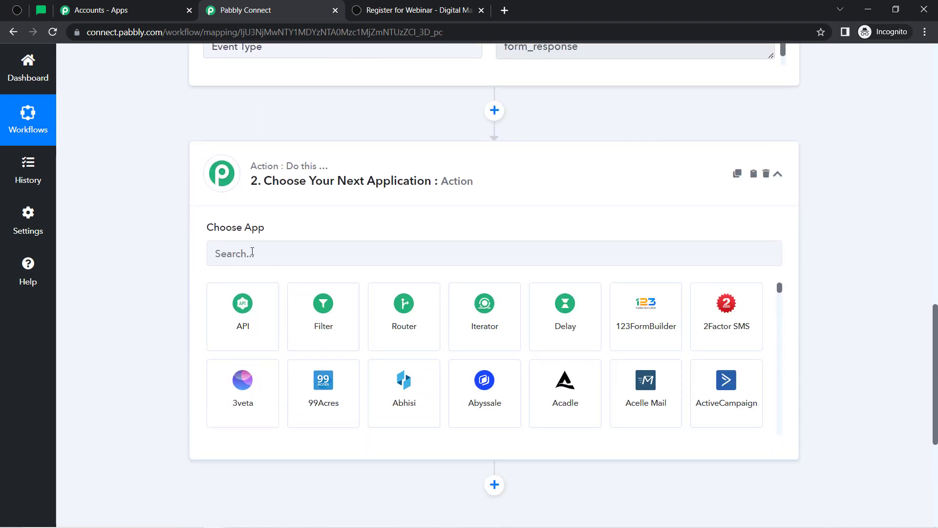
pyautogui.click(250, 249)
pyautogui.write('mail')
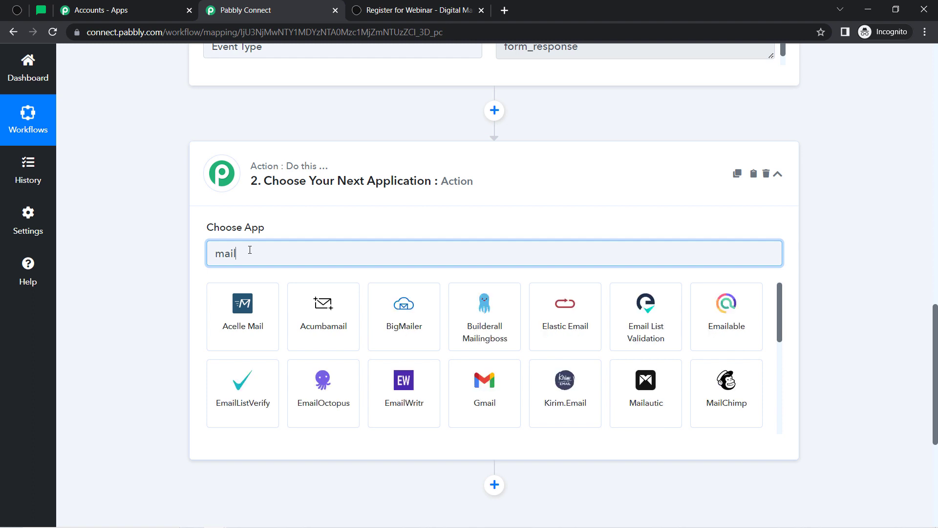
pyautogui.write('e')
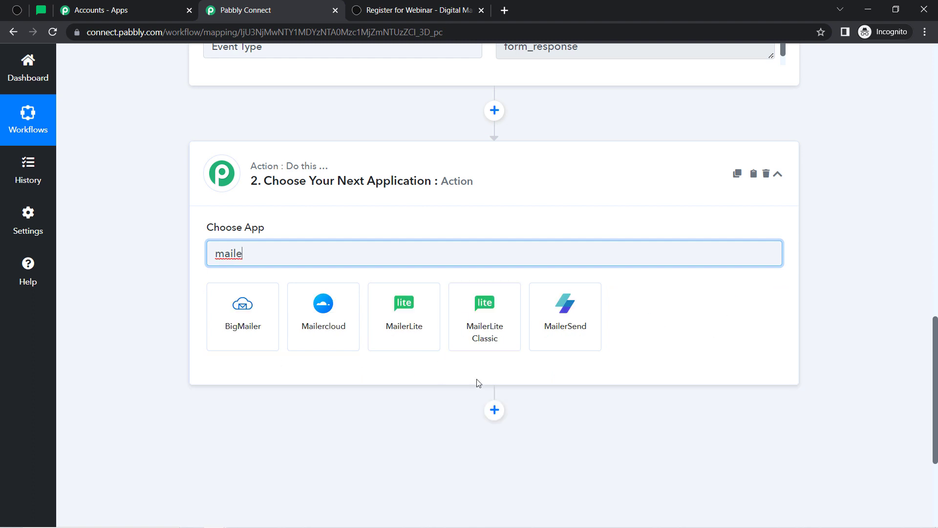
pyautogui.click(403, 328)
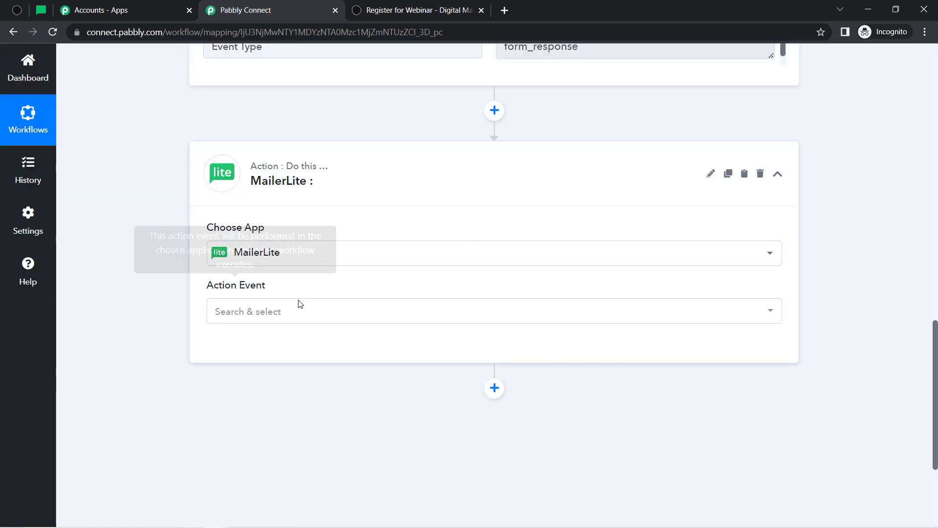
pyautogui.click(231, 310)
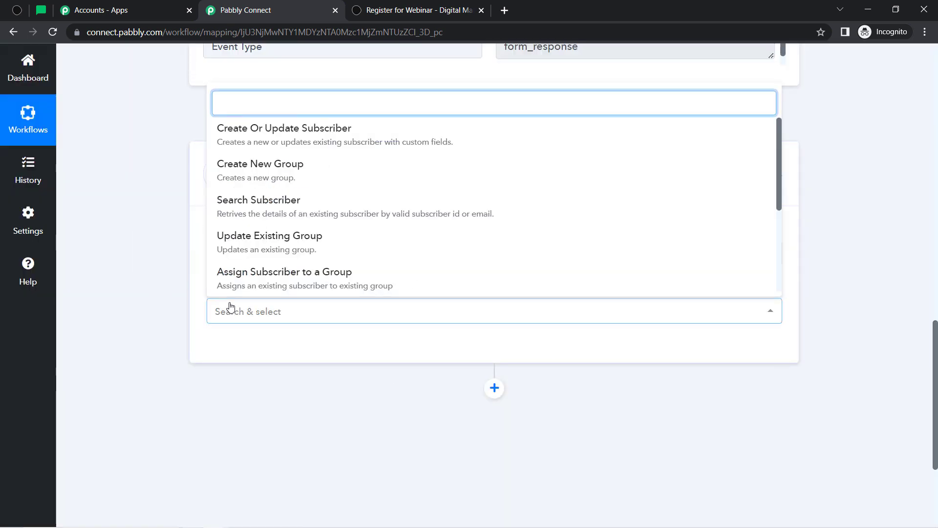
pyautogui.click(239, 137)
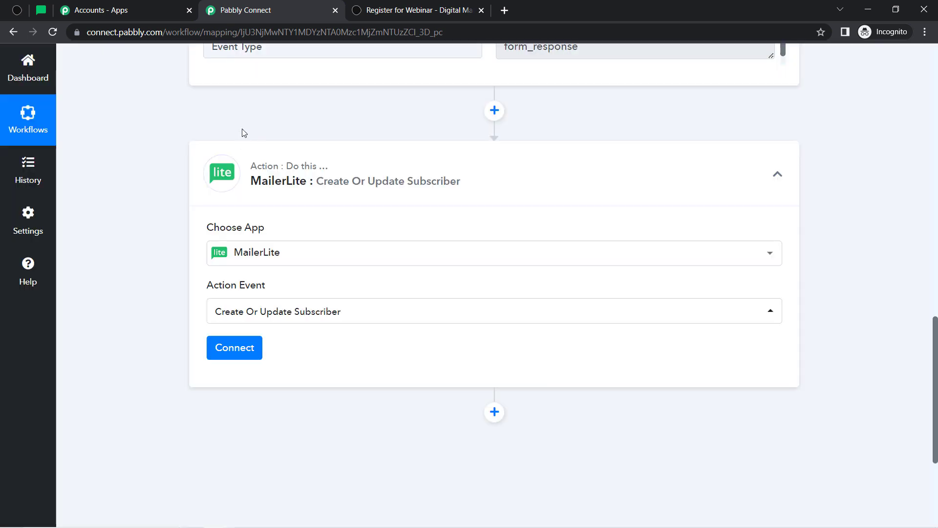
# Add a new MailerLite connection and open its Developer API token page in a new tab
pyautogui.click(242, 350)
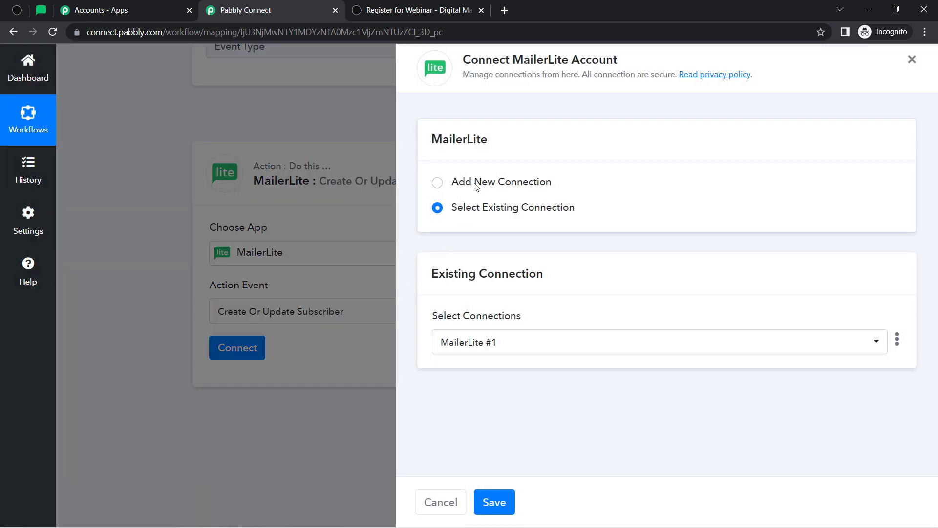
pyautogui.click(475, 186)
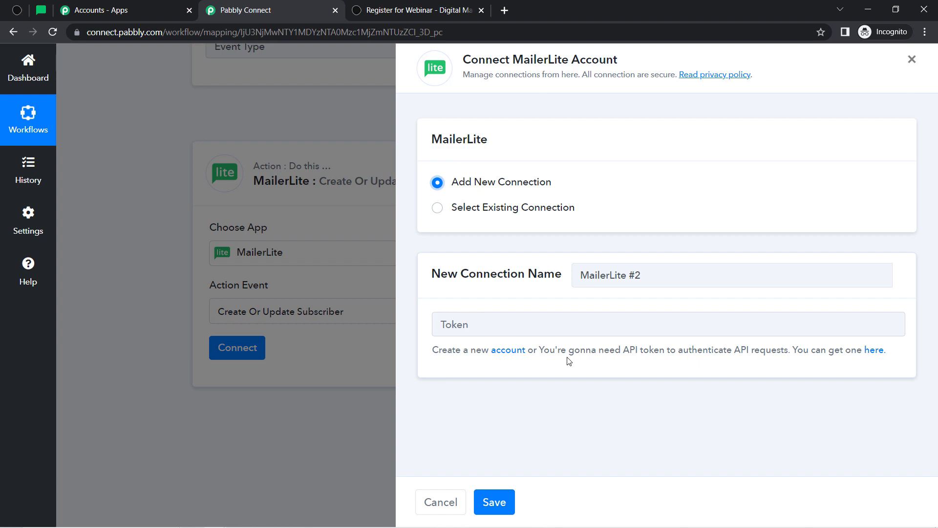
pyautogui.moveTo(568, 360); pyautogui.dragTo(726, 364)
pyautogui.click(725, 364)
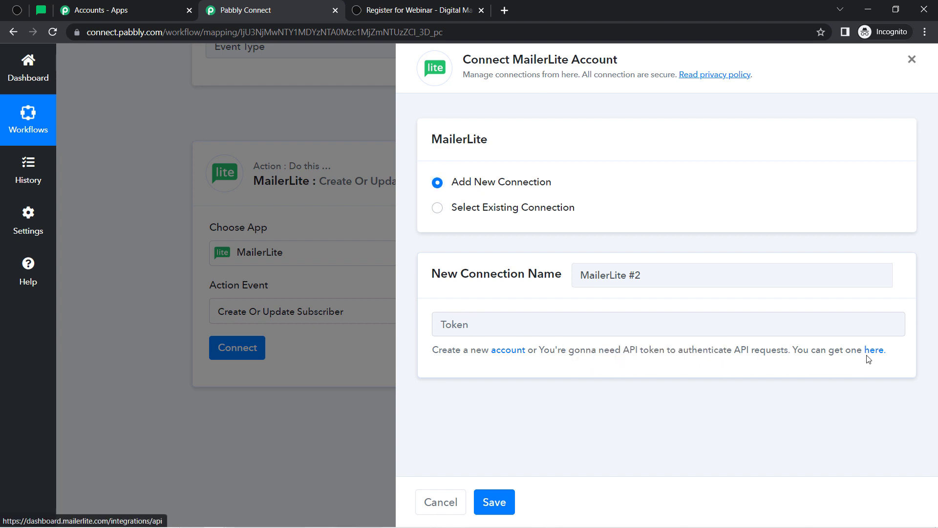
pyautogui.rightClick(868, 359)
pyautogui.click(880, 365)
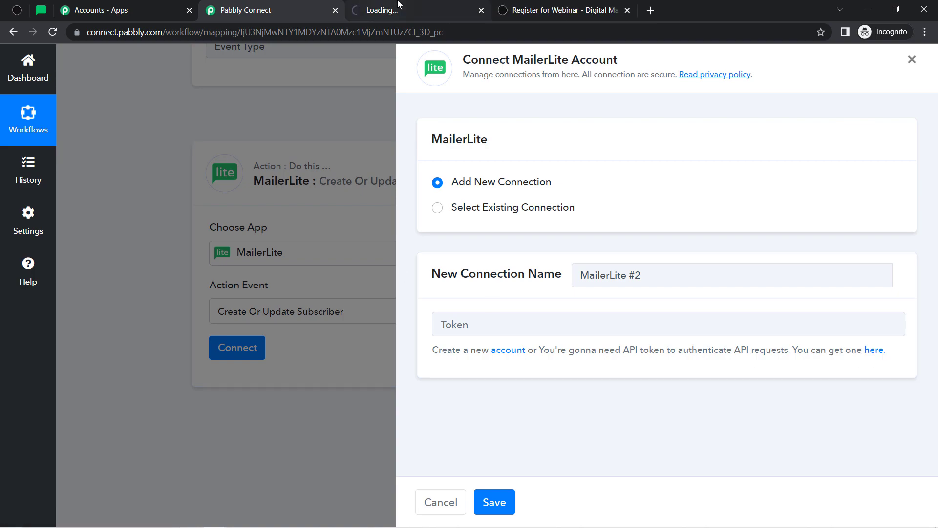
pyautogui.click(398, 4)
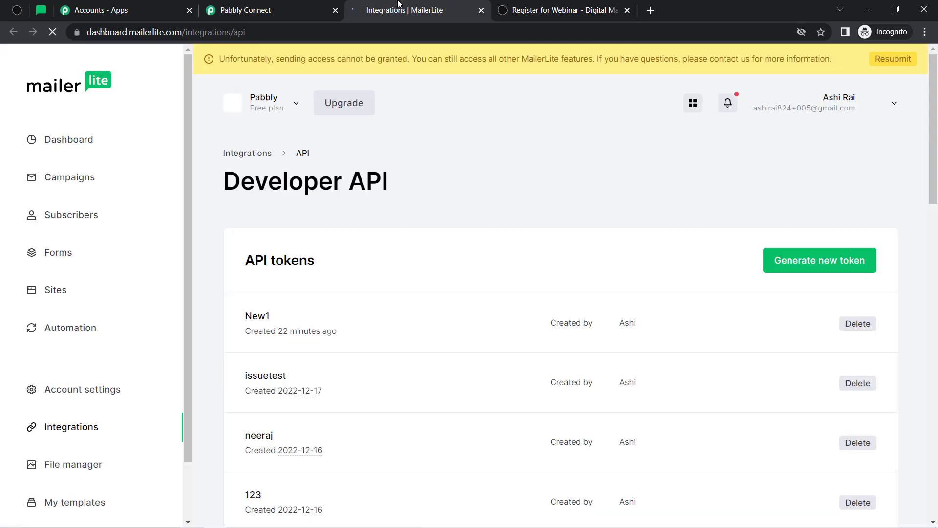
# Begin generating a new API token in MailerLite
pyautogui.click(830, 270)
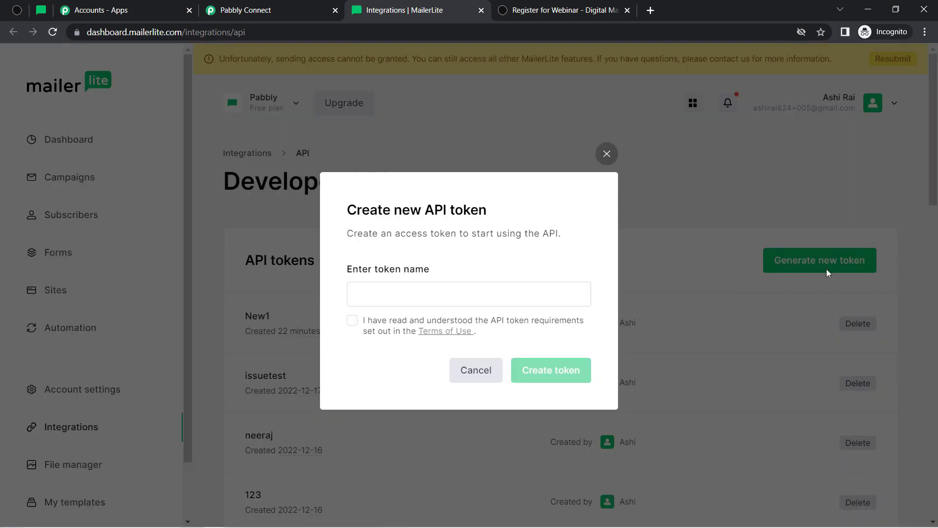
pyautogui.moveTo(365, 268); pyautogui.dragTo(425, 269)
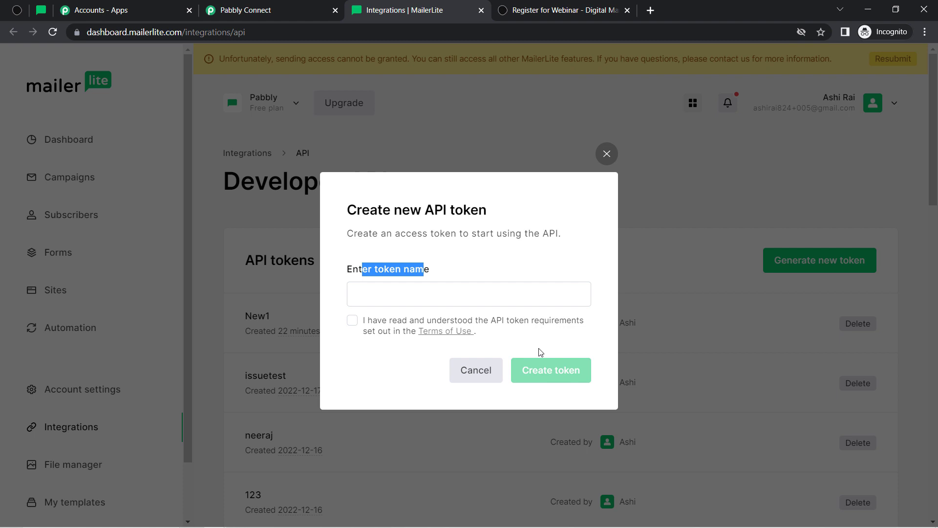
pyautogui.click(280, 6)
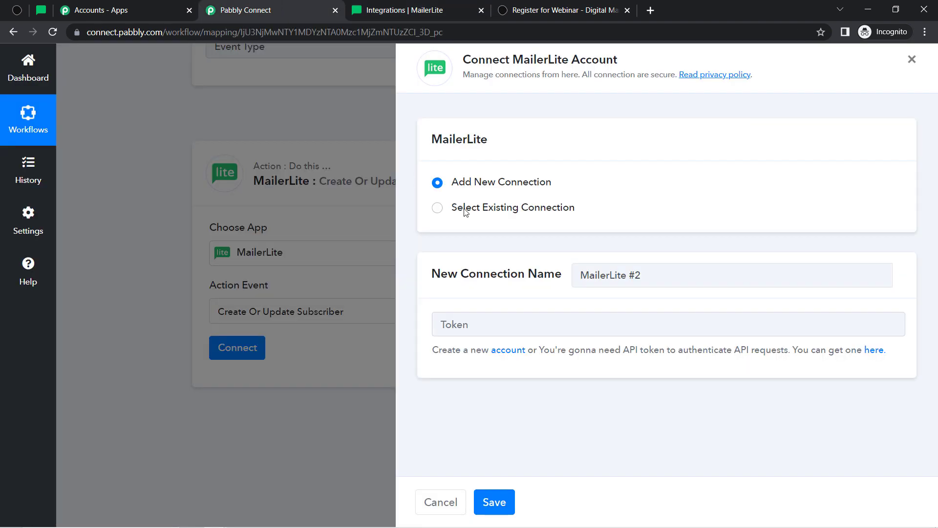
pyautogui.doubleClick(522, 66)
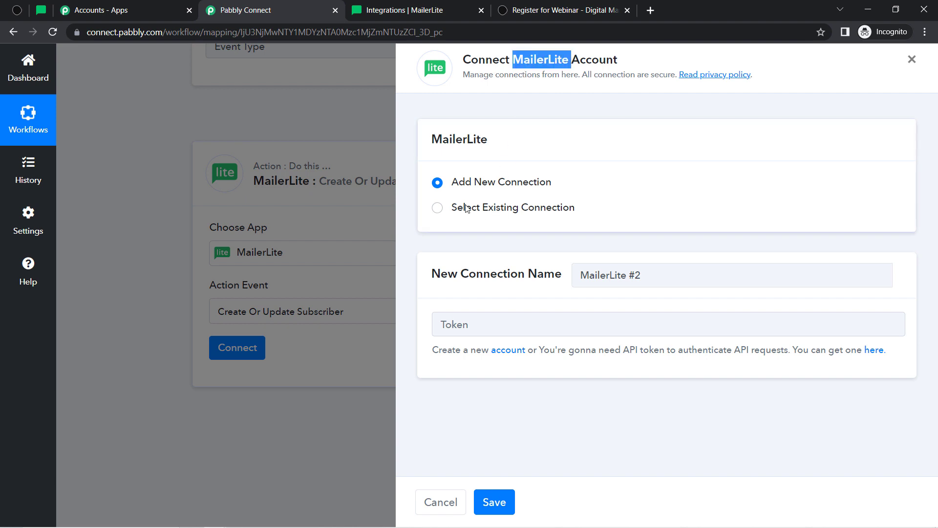
pyautogui.click(430, 10)
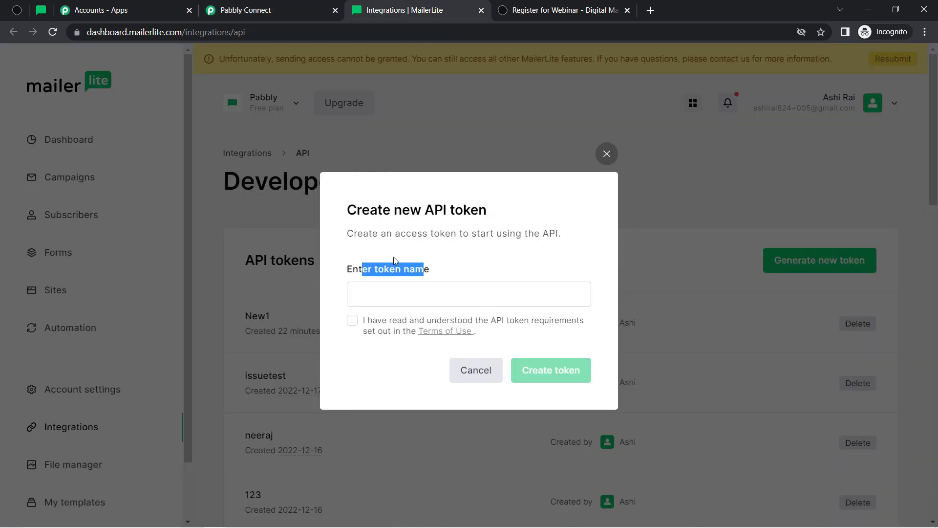
# Switch the Pabbly Connect step to Select Existing Connection with MailerLite #1
pyautogui.click(254, 11)
pyautogui.click(521, 209)
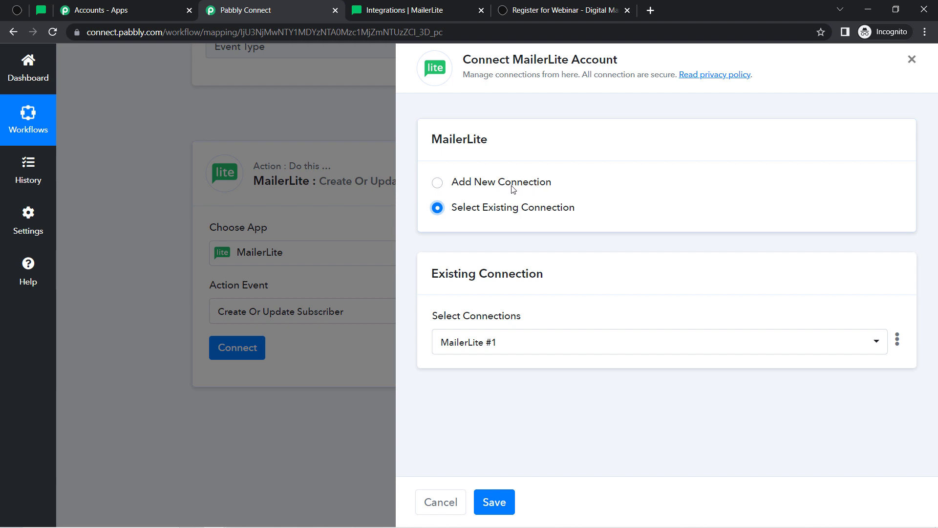
pyautogui.click(353, 6)
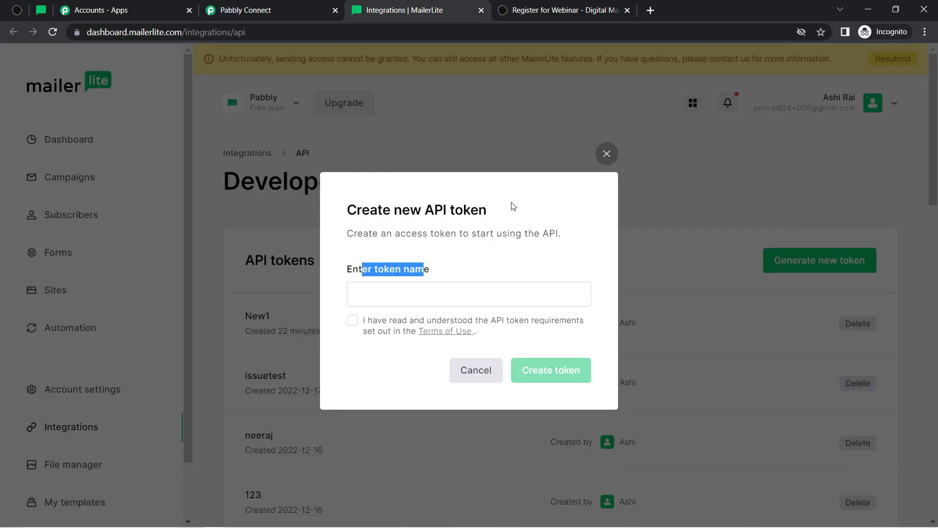
pyautogui.click(264, 5)
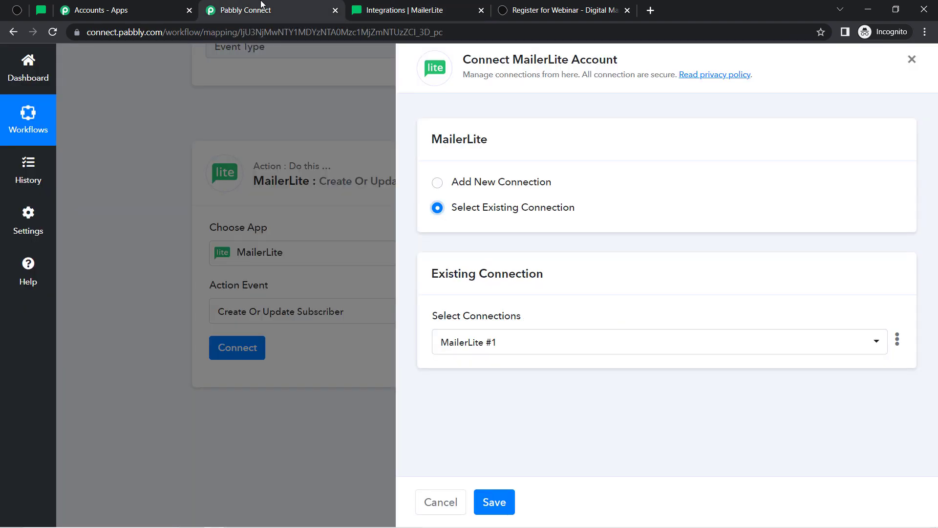
# Save the MailerLite #1 connection for the action step
pyautogui.click(491, 502)
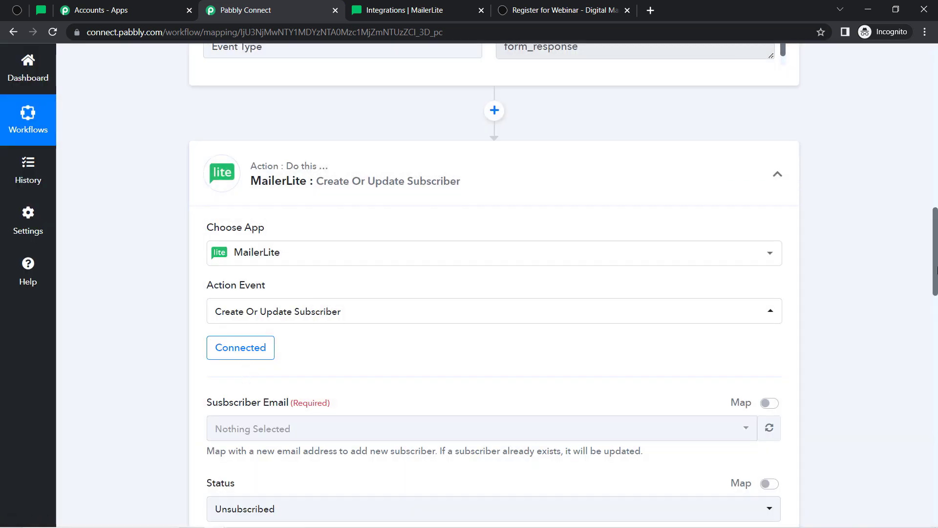
pyautogui.moveTo(935, 270); pyautogui.dragTo(937, 316)
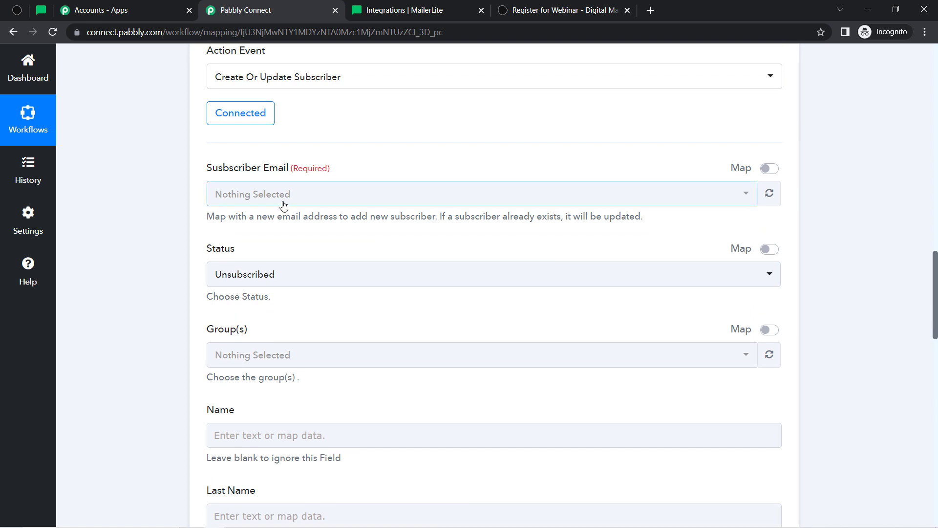
pyautogui.moveTo(212, 169); pyautogui.dragTo(299, 171)
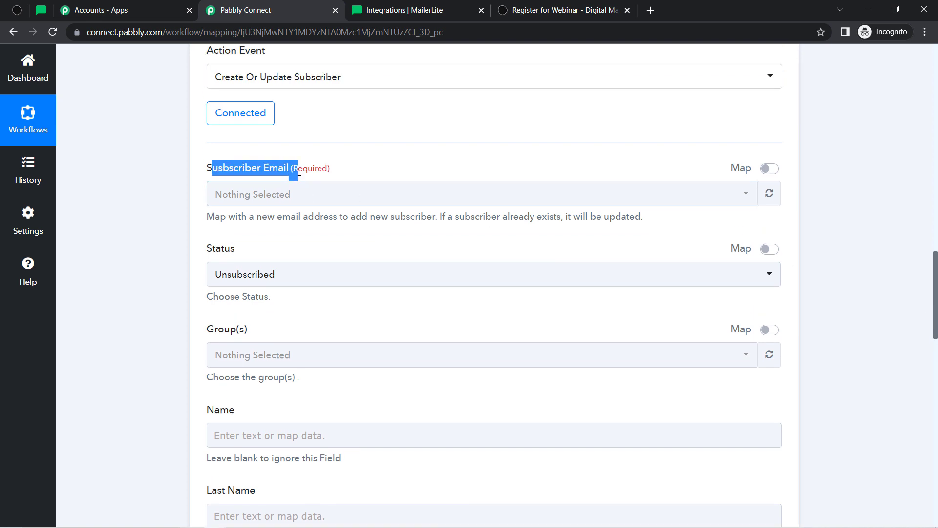
pyautogui.click(270, 127)
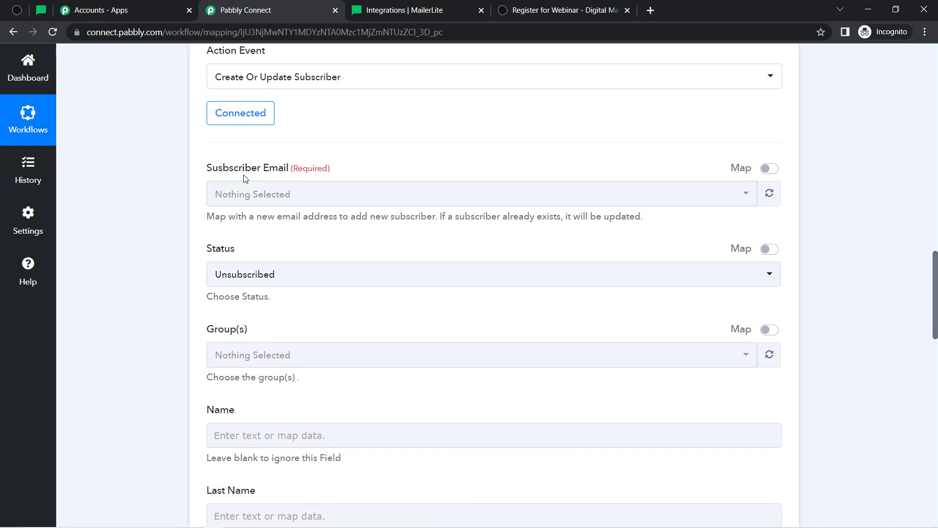
# Map the Typeform email answer, found by searching '@', into Subscriber Email
pyautogui.click(766, 169)
pyautogui.click(234, 191)
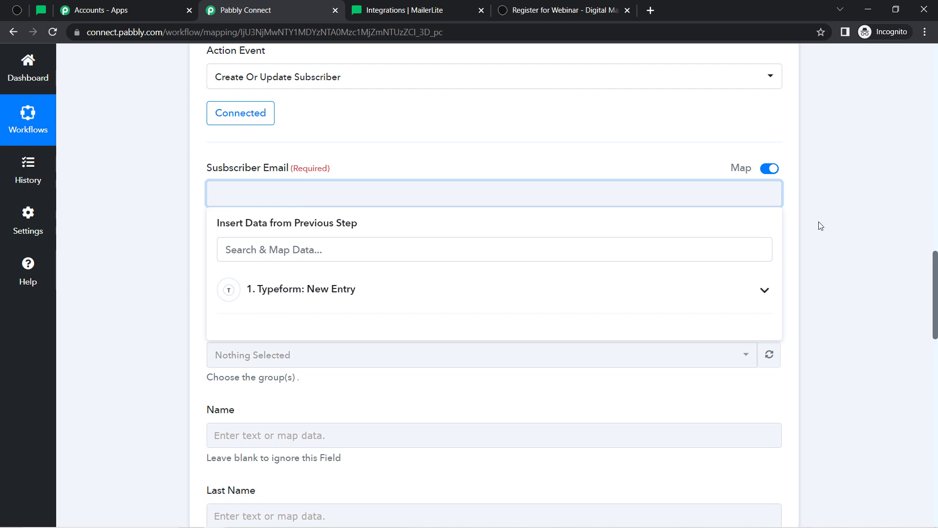
pyautogui.moveTo(935, 281); pyautogui.dragTo(934, 202)
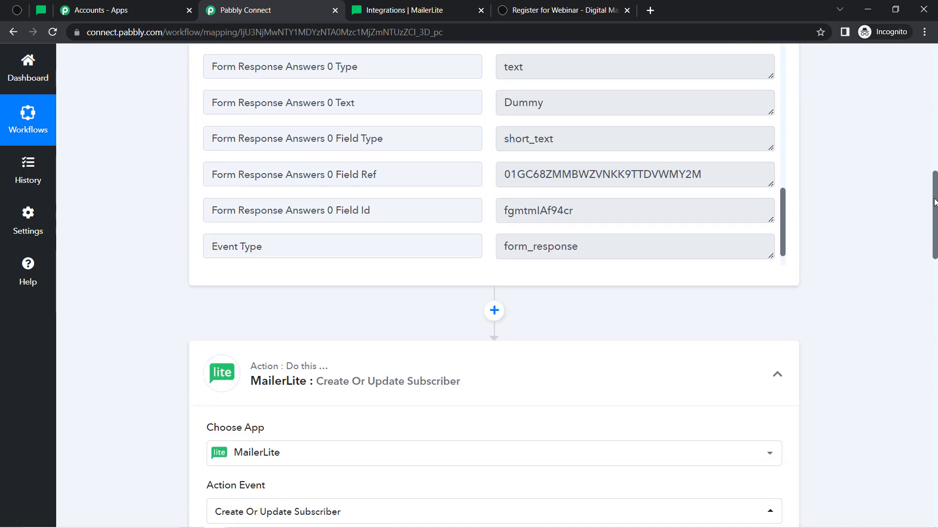
pyautogui.doubleClick(522, 104)
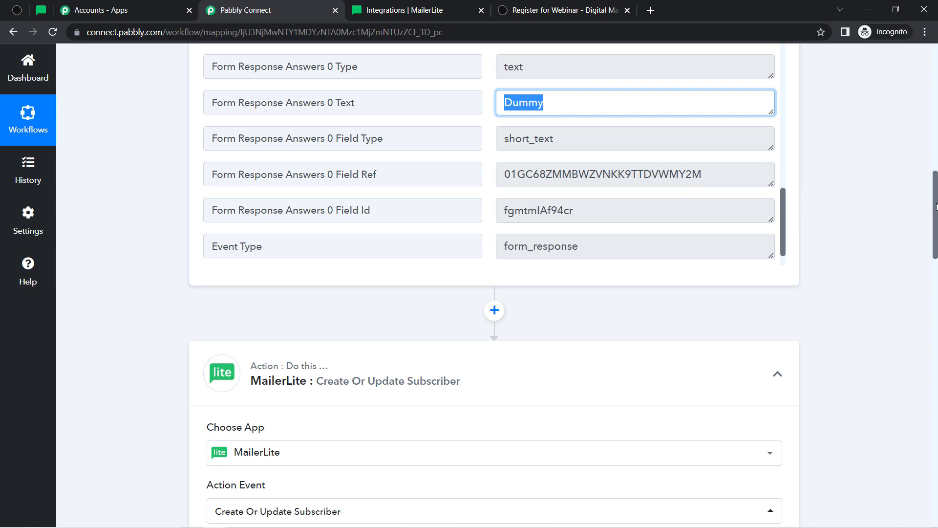
pyautogui.moveTo(935, 204); pyautogui.dragTo(934, 295)
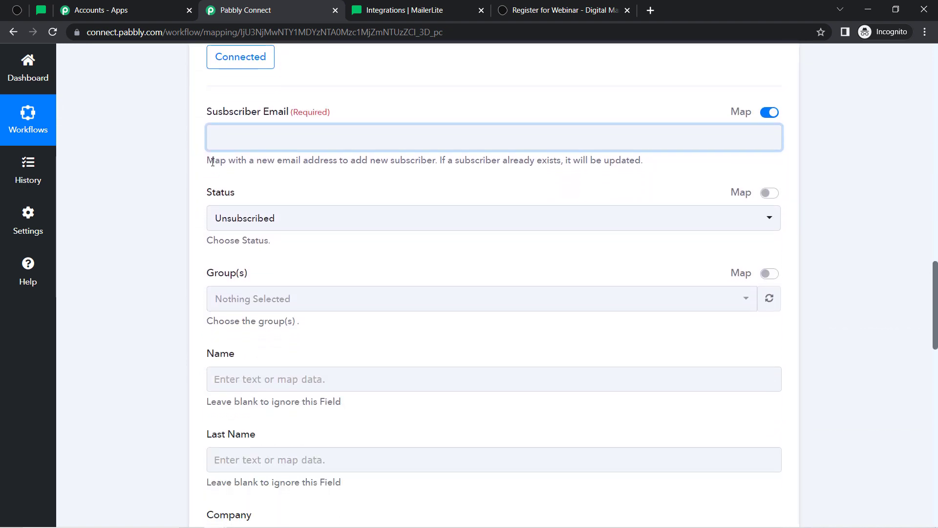
pyautogui.click(237, 137)
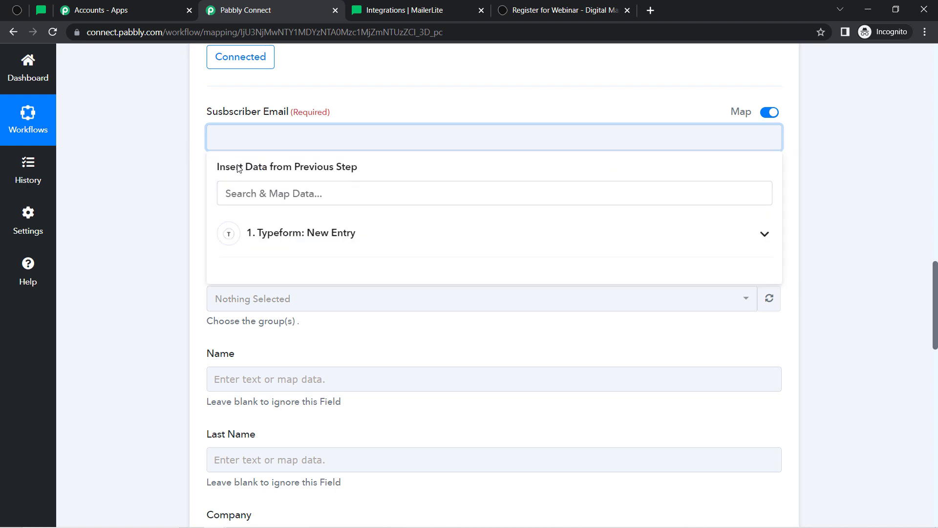
pyautogui.click(279, 233)
pyautogui.click(250, 194)
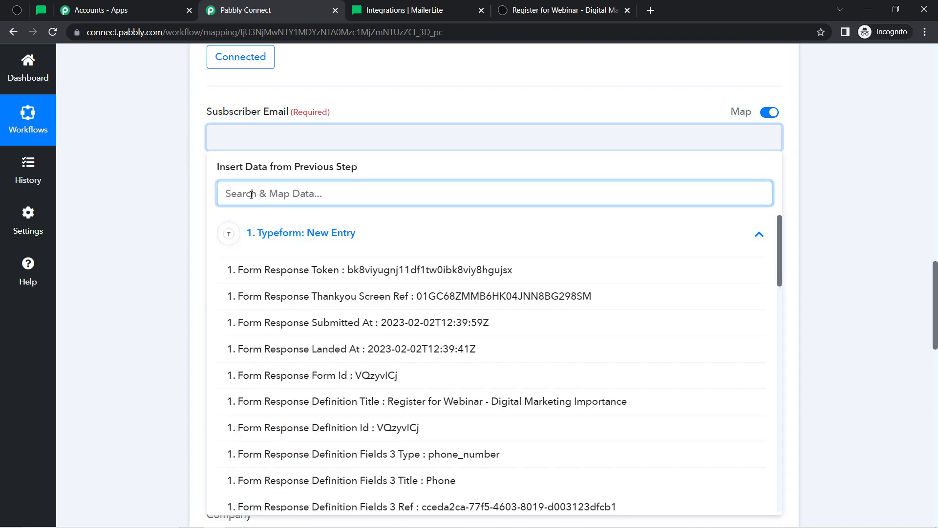
pyautogui.write('@')
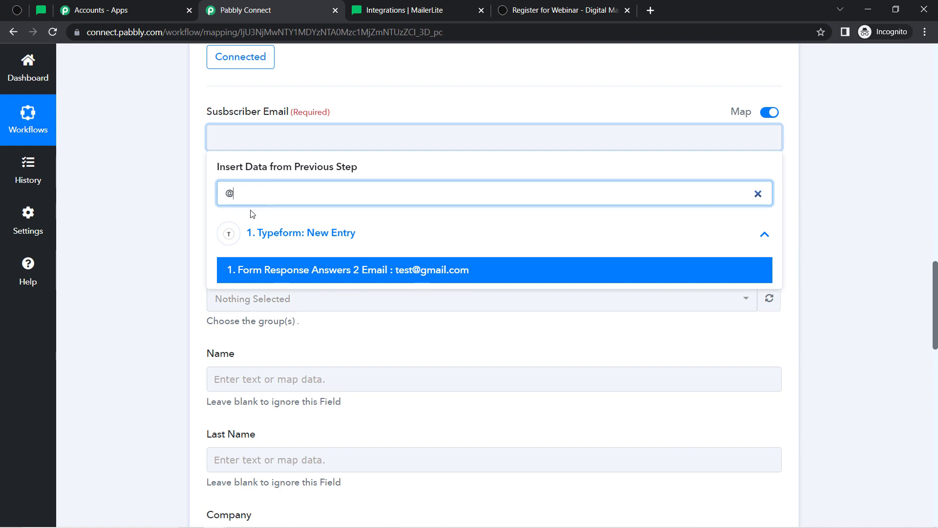
pyautogui.click(365, 270)
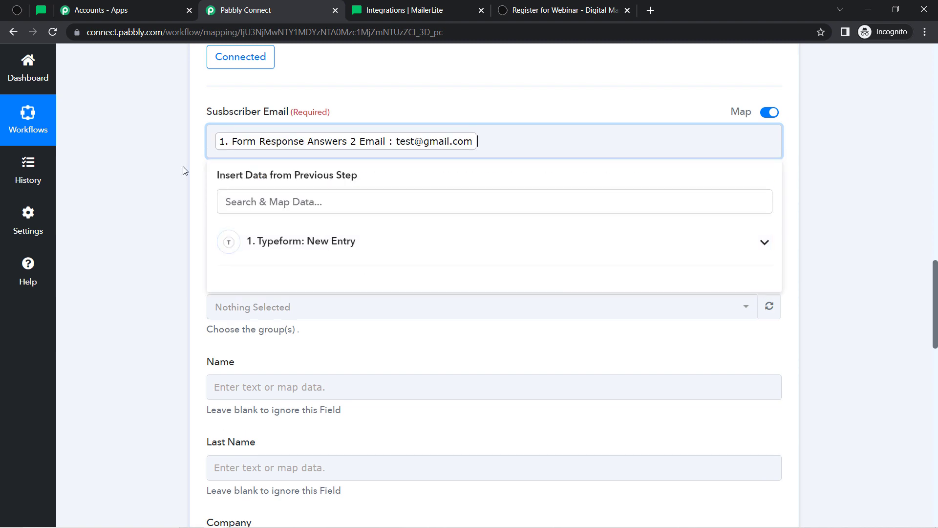
pyautogui.click(128, 191)
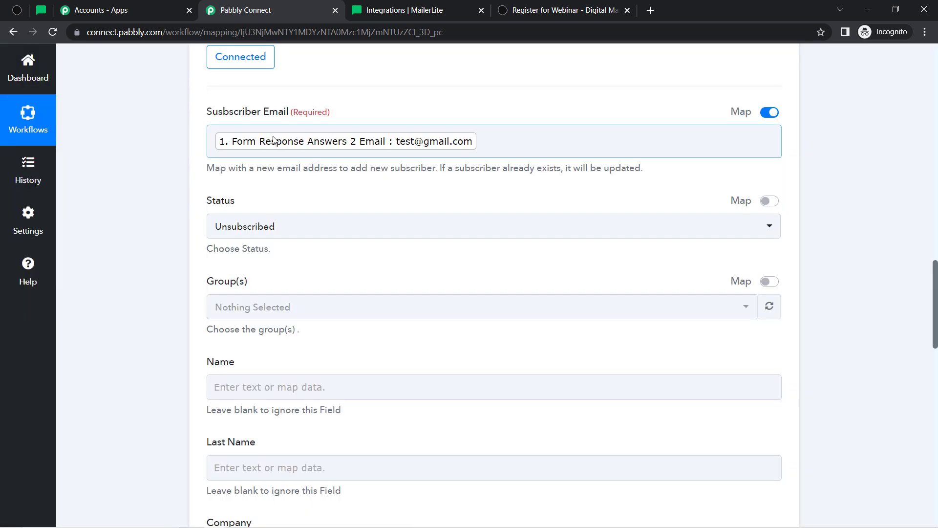
# Map the Typeform Dummy first-name answer, searched with 'du', into Name
pyautogui.scroll(-6, 175, 203)
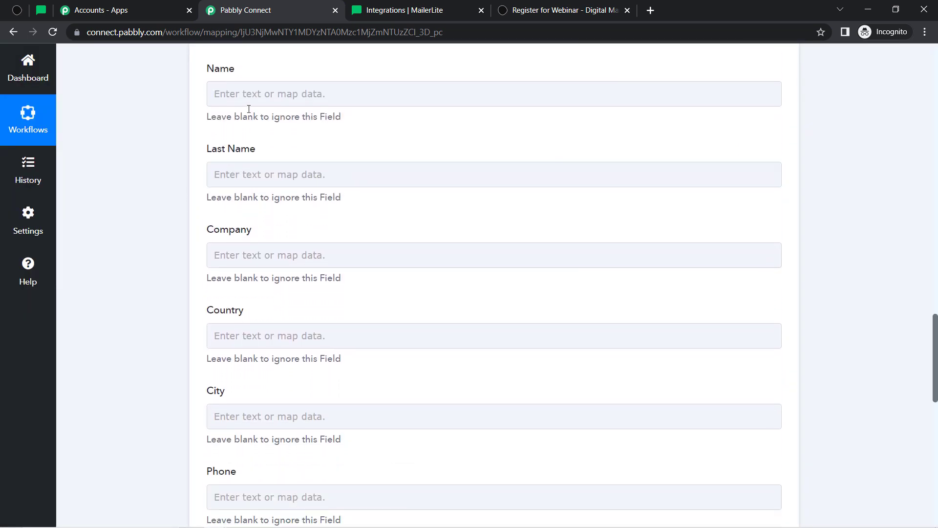
pyautogui.click(245, 97)
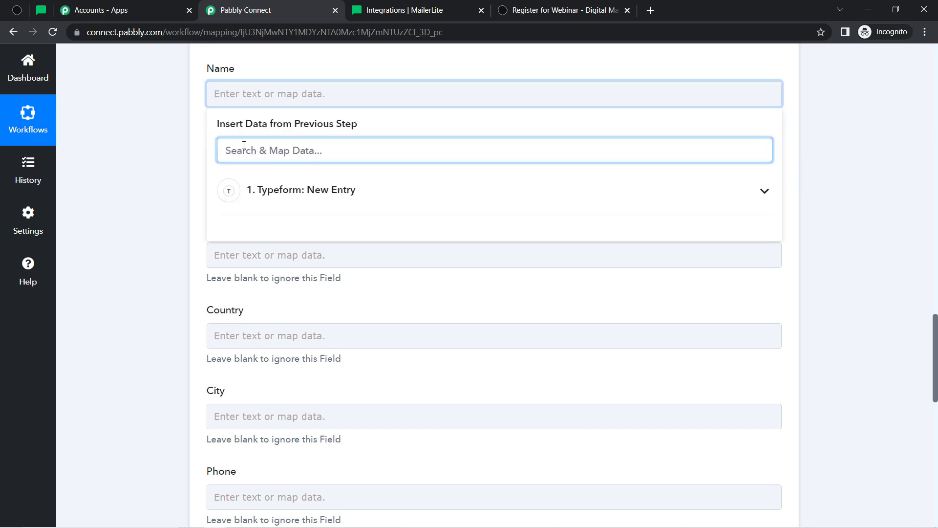
pyautogui.write('nam')
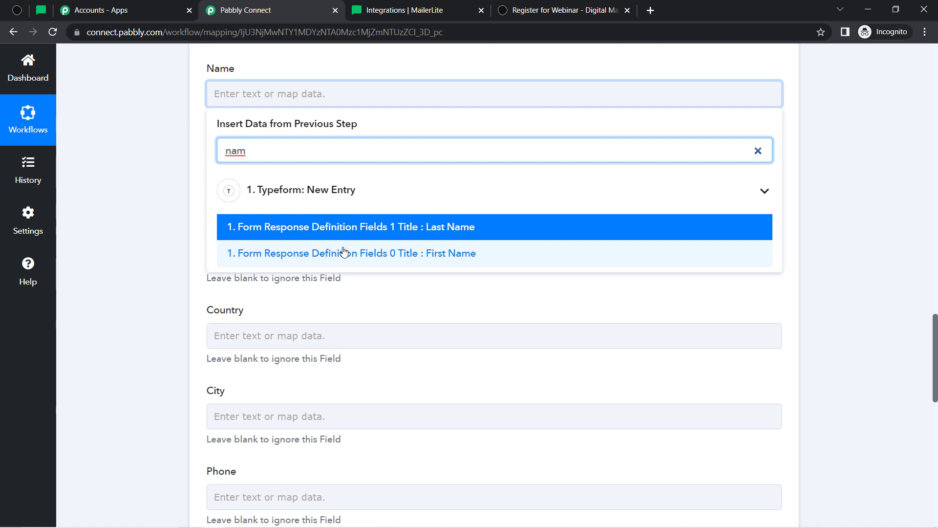
pyautogui.click(251, 165)
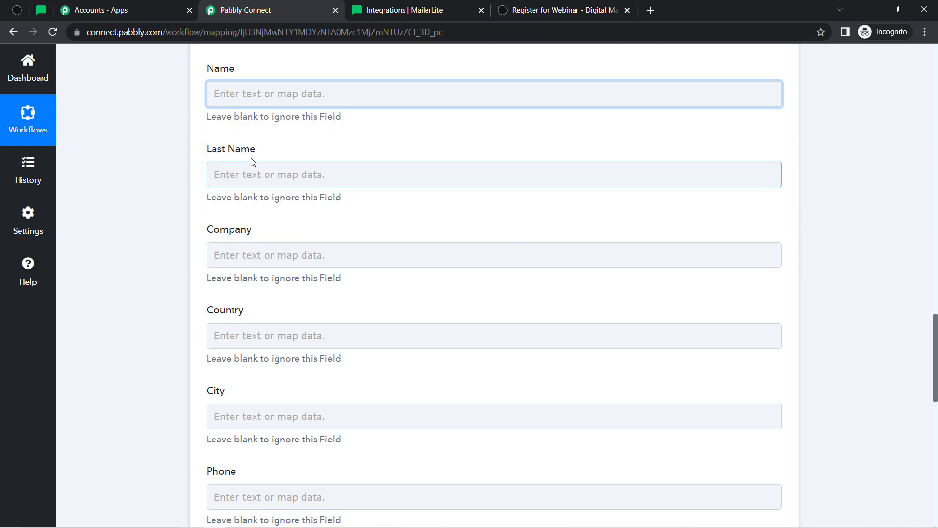
pyautogui.click(231, 105)
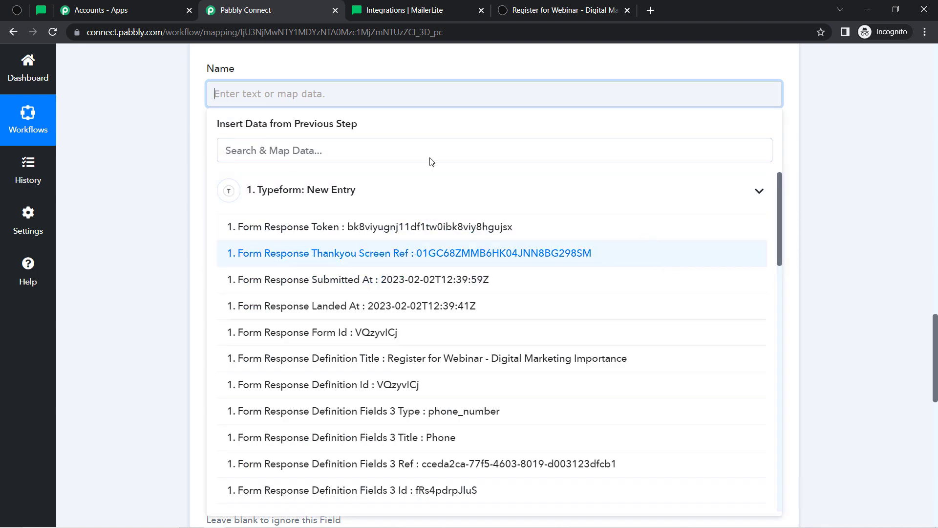
pyautogui.click(269, 147)
pyautogui.write('dumm')
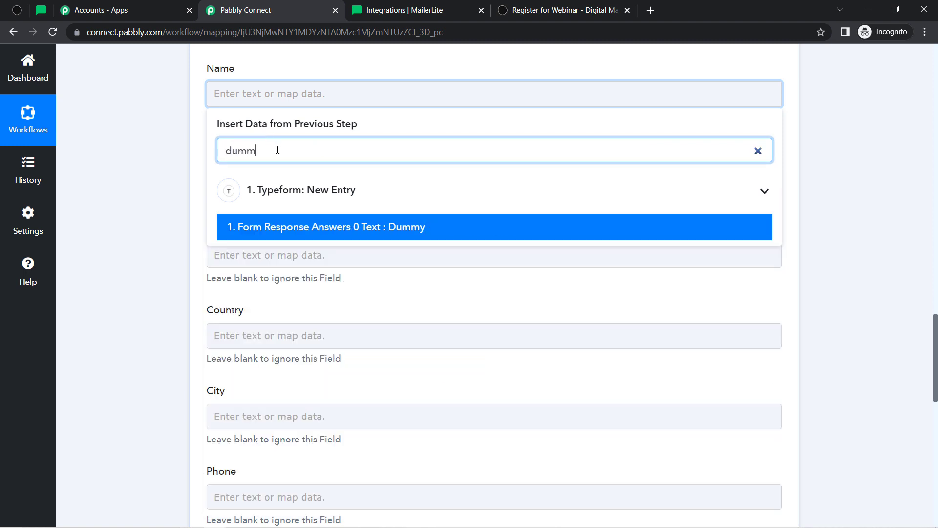
pyautogui.click(360, 226)
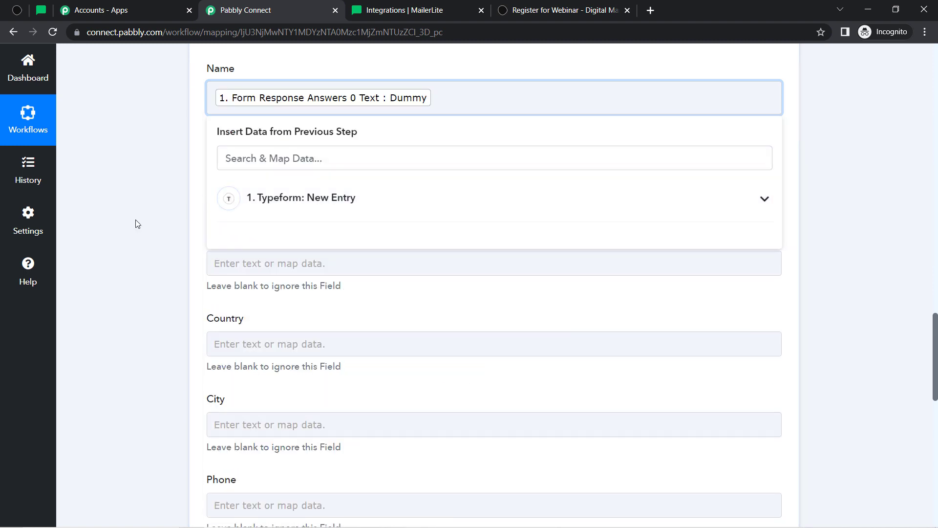
pyautogui.click(235, 182)
# Map the Typeform User last-name answer, searched with 'use', into Last Name
pyautogui.click(235, 183)
pyautogui.click(251, 234)
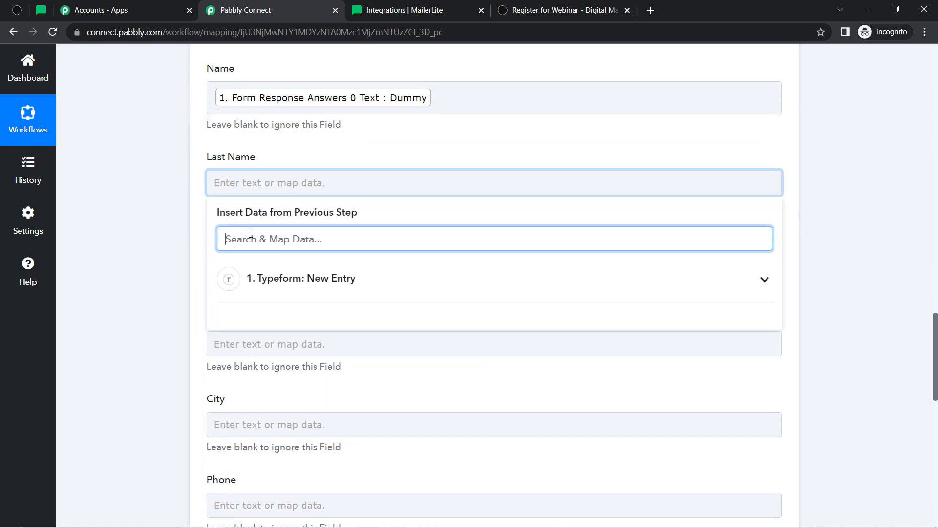
pyautogui.write('user')
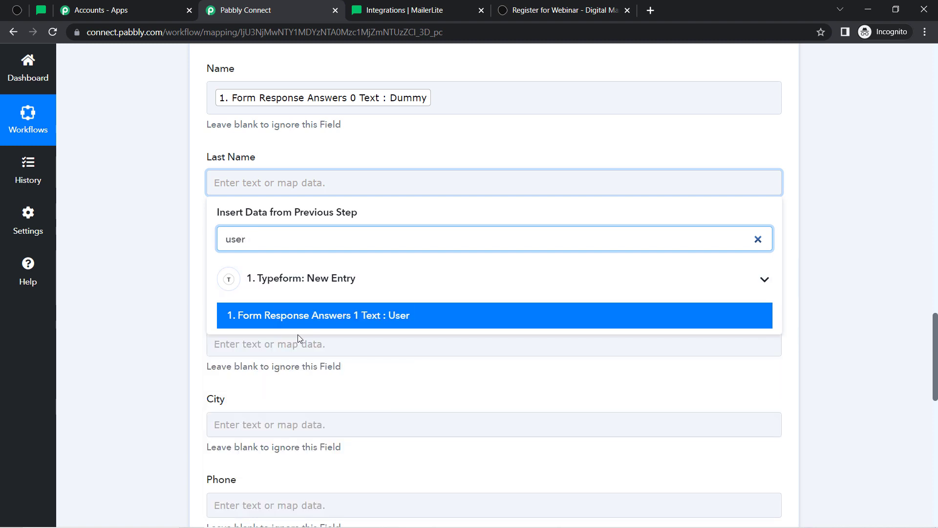
pyautogui.click(243, 315)
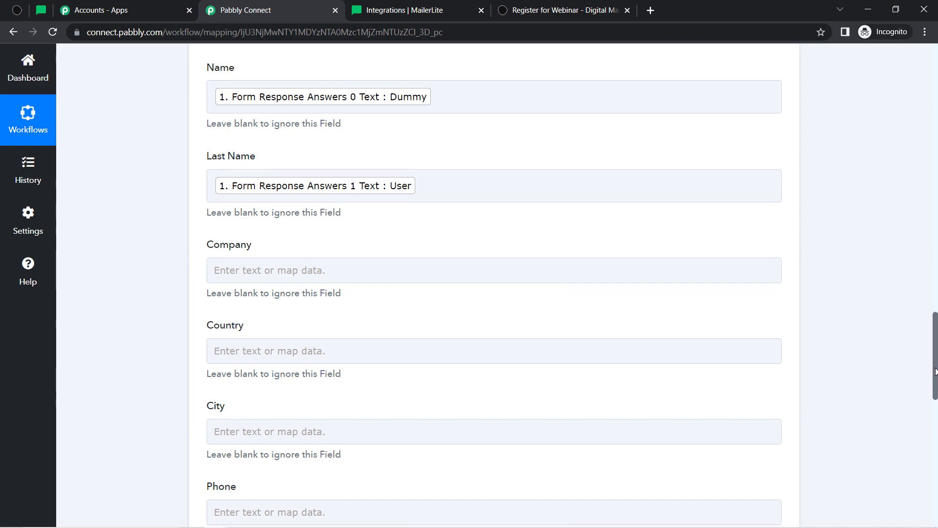
pyautogui.moveTo(934, 376); pyautogui.dragTo(927, 421)
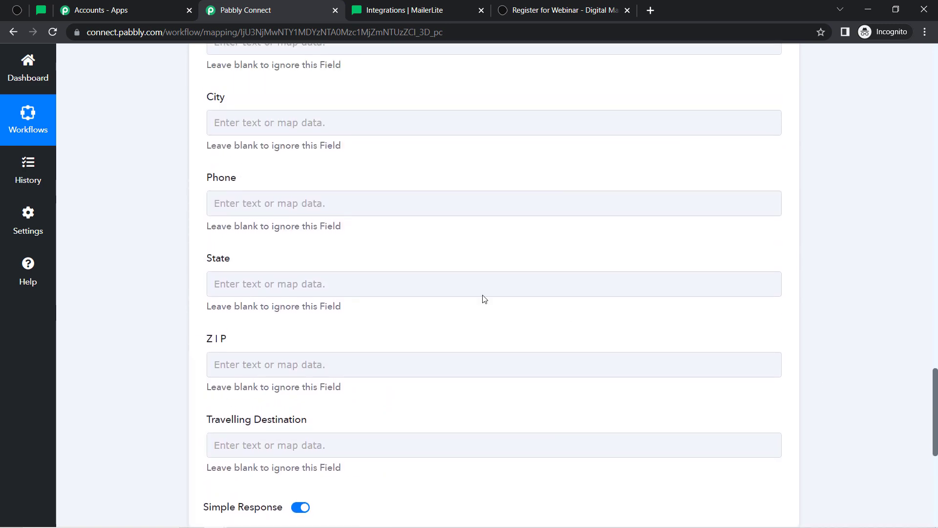
# Map the Typeform Phone Number answer, searched with '91', into Phone
pyautogui.click(277, 213)
pyautogui.write('91')
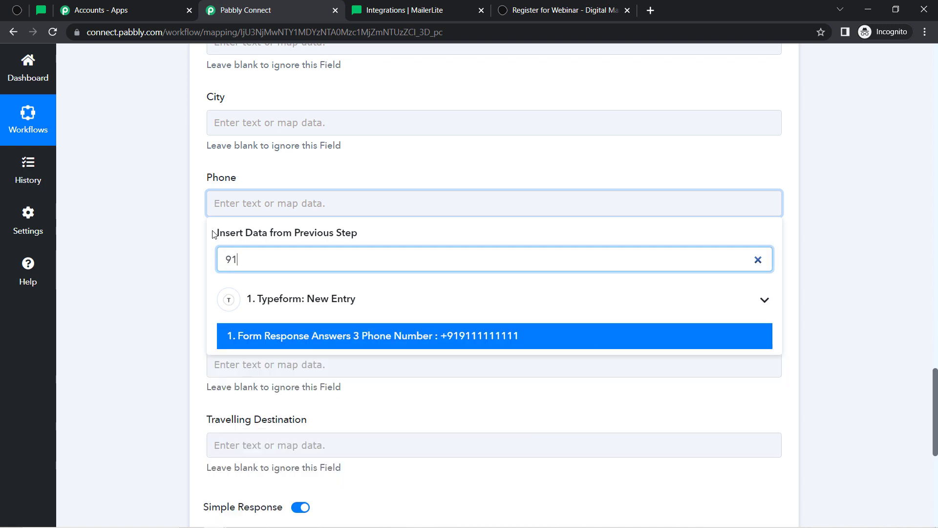
pyautogui.click(247, 335)
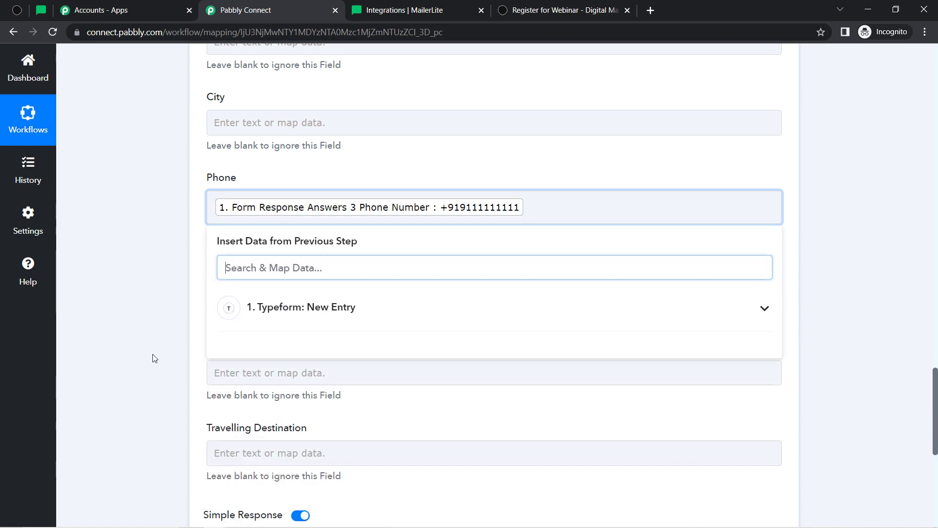
pyautogui.moveTo(935, 422); pyautogui.dragTo(935, 482)
# Save and send a test request, then reload MailerLite's Subscribers page
pyautogui.click(235, 222)
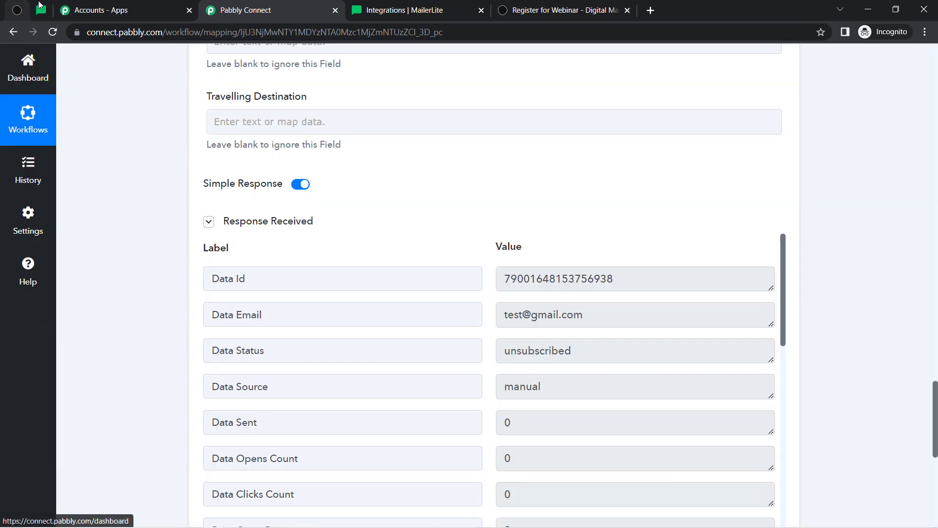
pyautogui.click(42, 9)
pyautogui.click(54, 34)
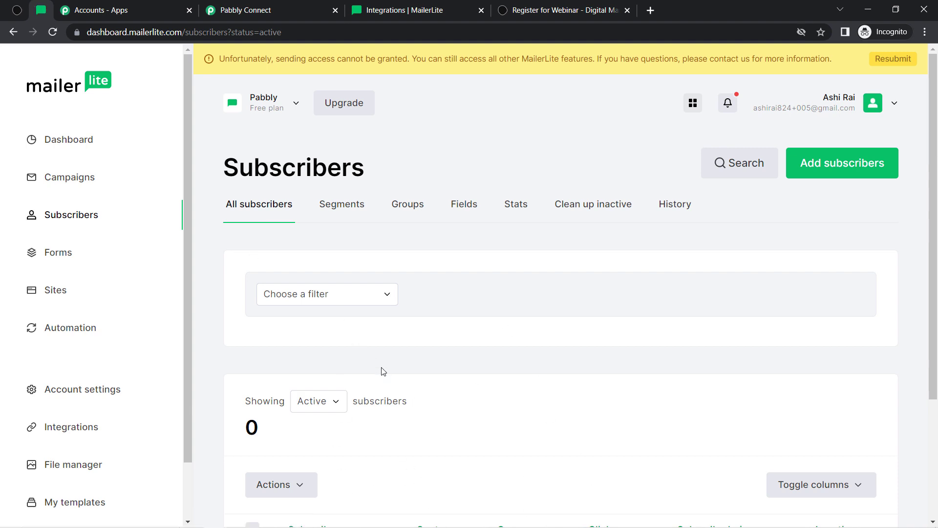
# Open the new test subscriber and check its first name, last name and phone number
pyautogui.scroll(-1, 937, 255)
pyautogui.moveTo(936, 254); pyautogui.dragTo(937, 340)
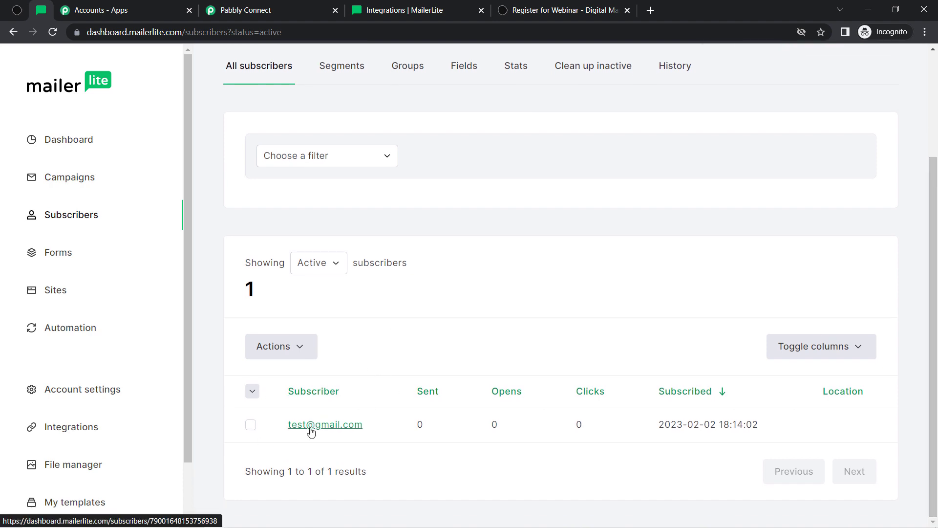
pyautogui.click(310, 425)
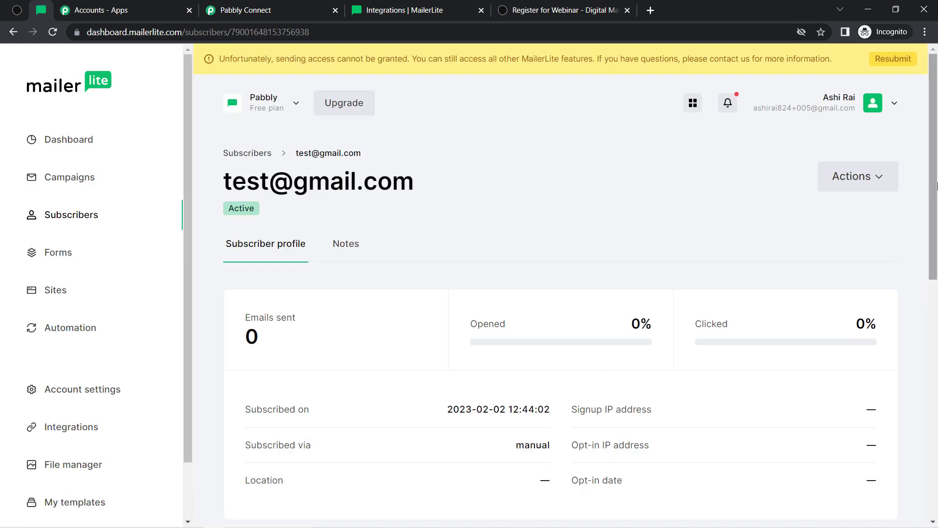
pyautogui.moveTo(935, 166); pyautogui.dragTo(936, 379)
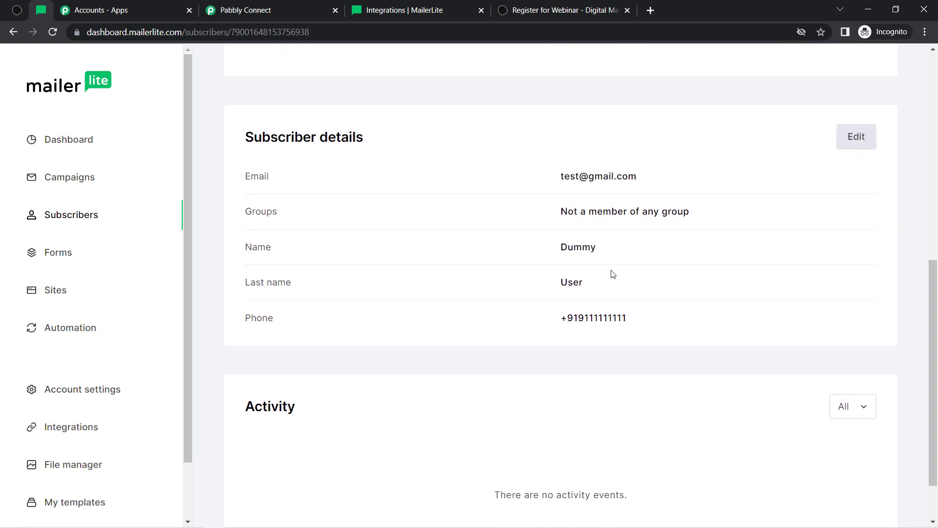
pyautogui.moveTo(563, 248); pyautogui.dragTo(582, 248)
pyautogui.moveTo(560, 282); pyautogui.dragTo(583, 282)
pyautogui.moveTo(586, 318); pyautogui.dragTo(641, 321)
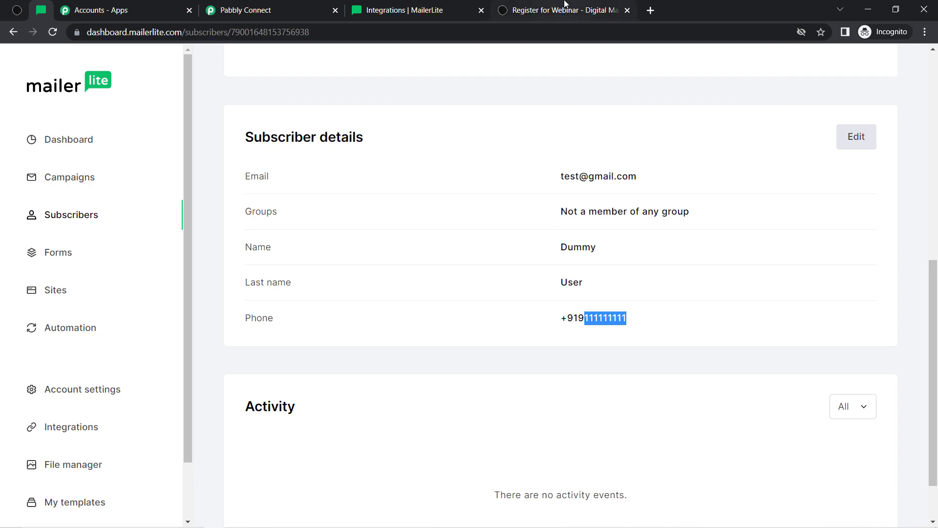
# Reload the webinar registration form, then return to the Pabbly Connect workflow
pyautogui.click(547, 11)
pyautogui.click(52, 32)
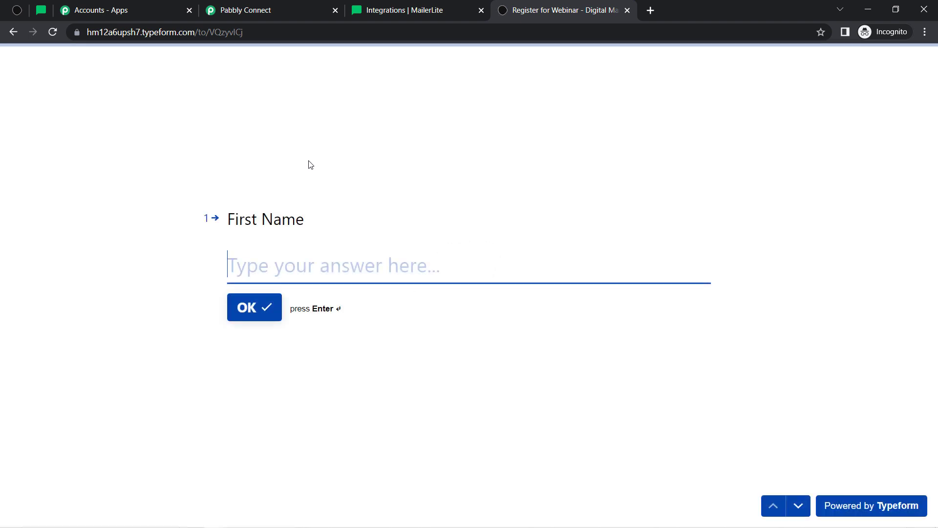
pyautogui.click(40, 10)
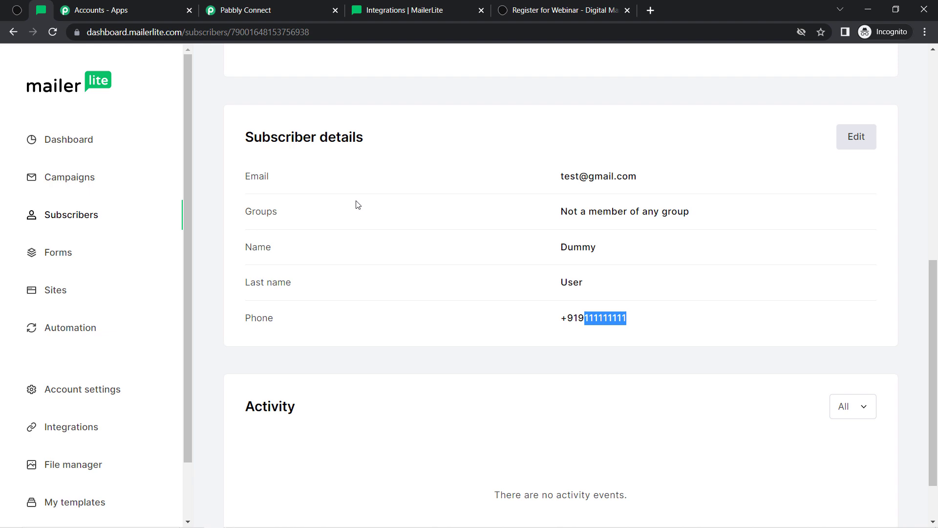
pyautogui.click(255, 12)
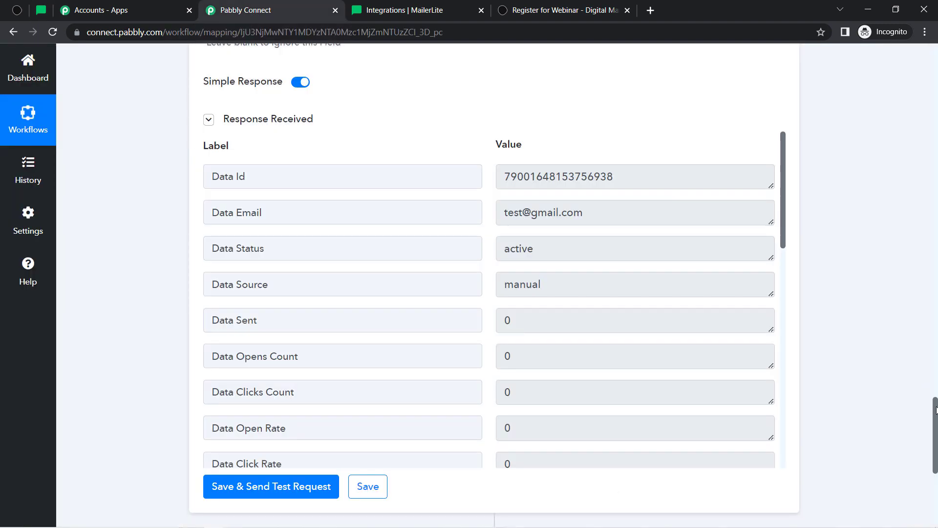
# Collapse the Typeform trigger, then review and collapse the MailerLite Create Or Update Subscriber action
pyautogui.moveTo(935, 410); pyautogui.dragTo(935, 48)
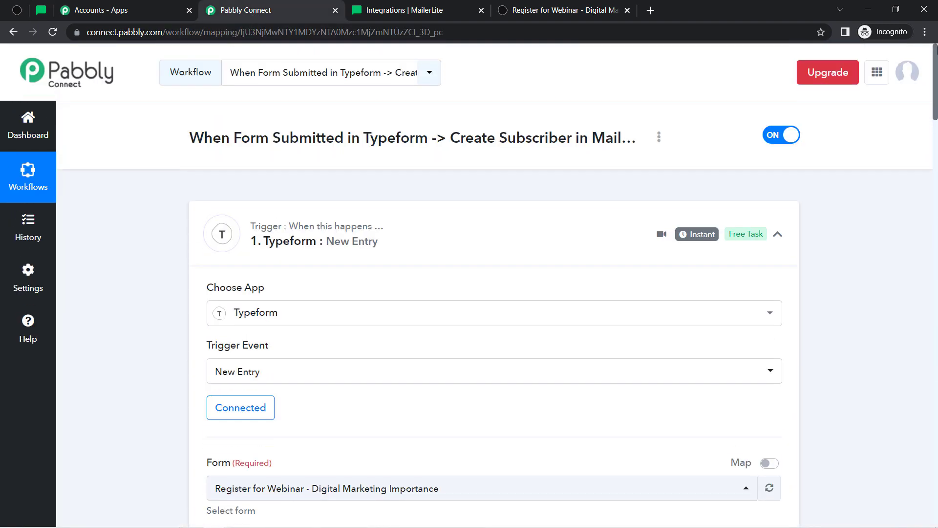
pyautogui.click(279, 241)
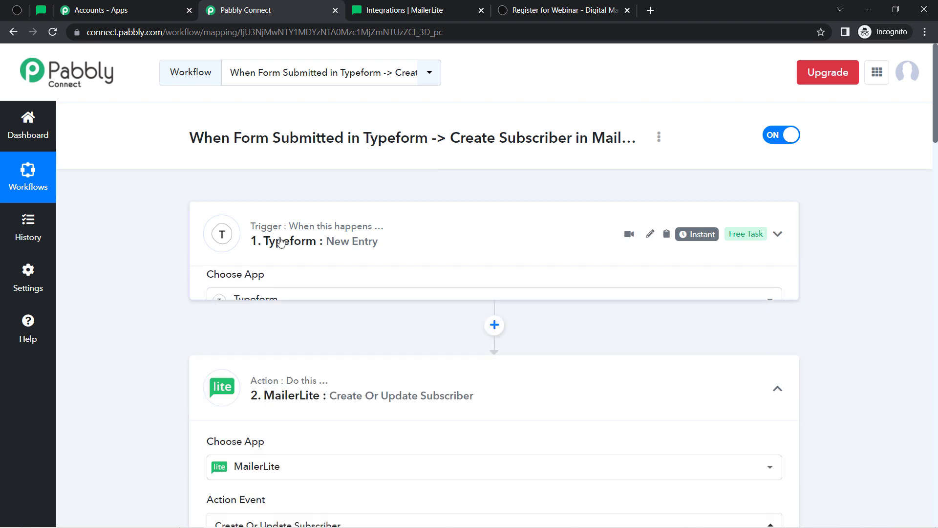
pyautogui.click(279, 342)
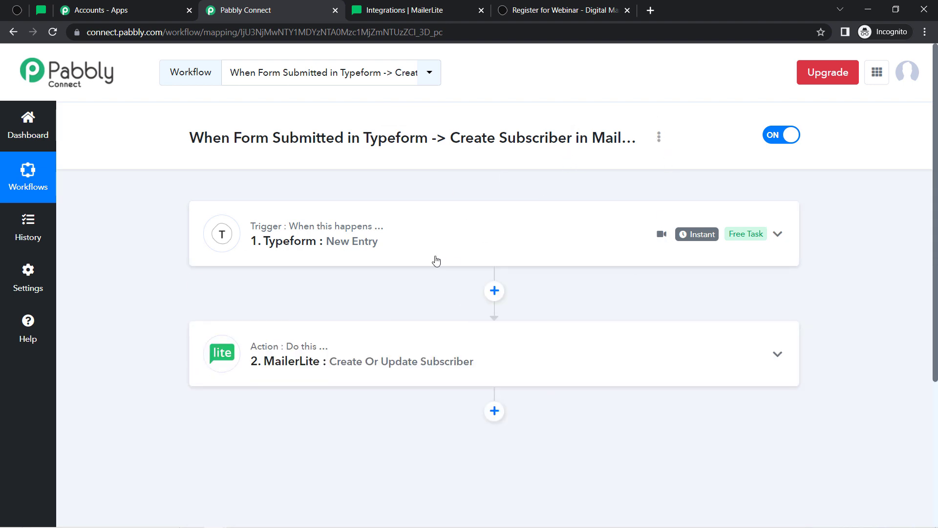
pyautogui.click(293, 364)
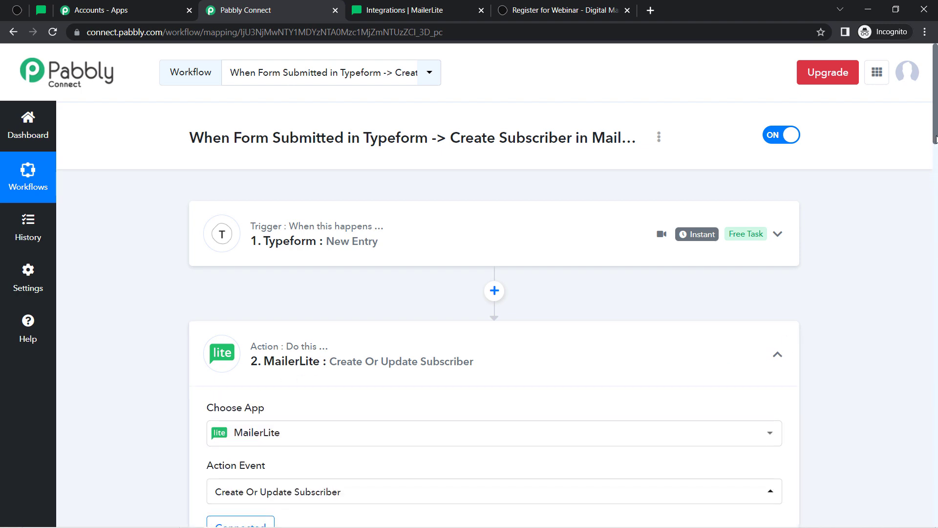
pyautogui.scroll(-10, 517, 297)
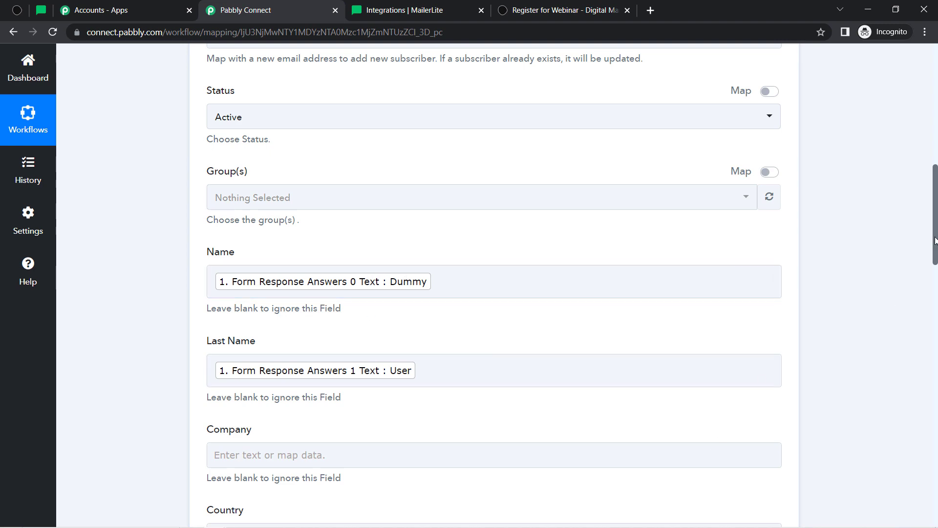
pyautogui.moveTo(937, 246); pyautogui.dragTo(935, 117)
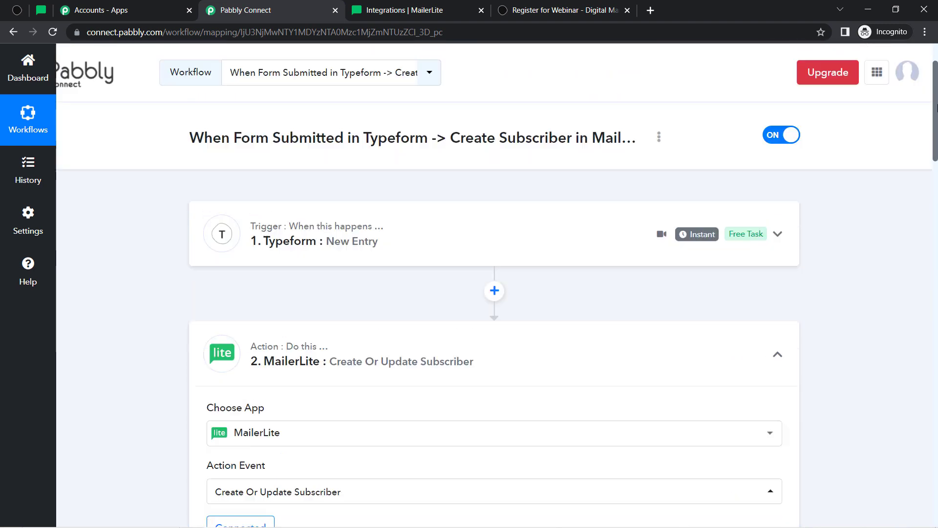
pyautogui.click(293, 362)
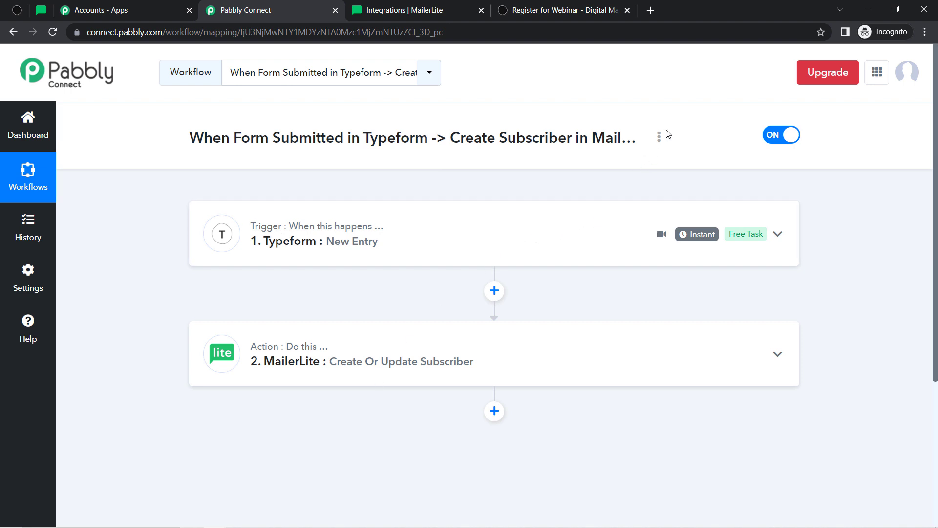
pyautogui.click(660, 143)
# Copy the workflow's share link and close the Share Workflow dialog
pyautogui.click(576, 206)
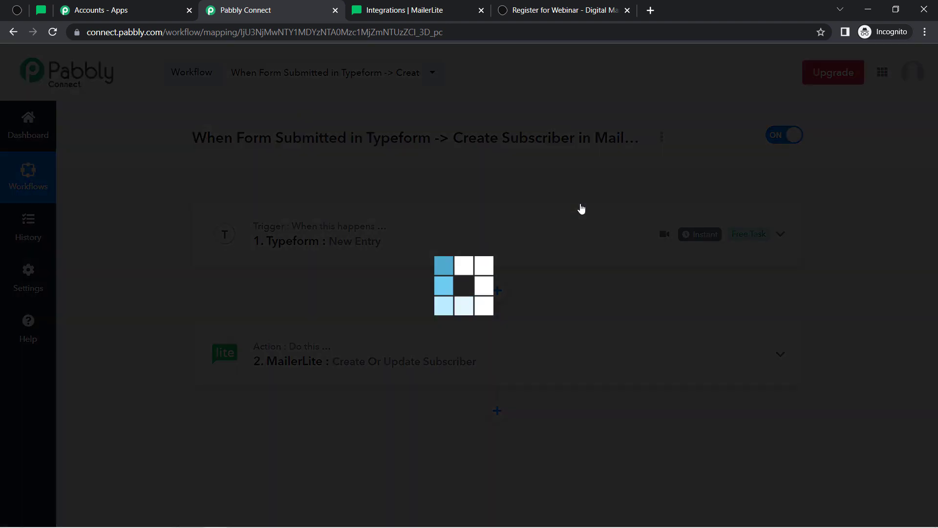
pyautogui.click(631, 289)
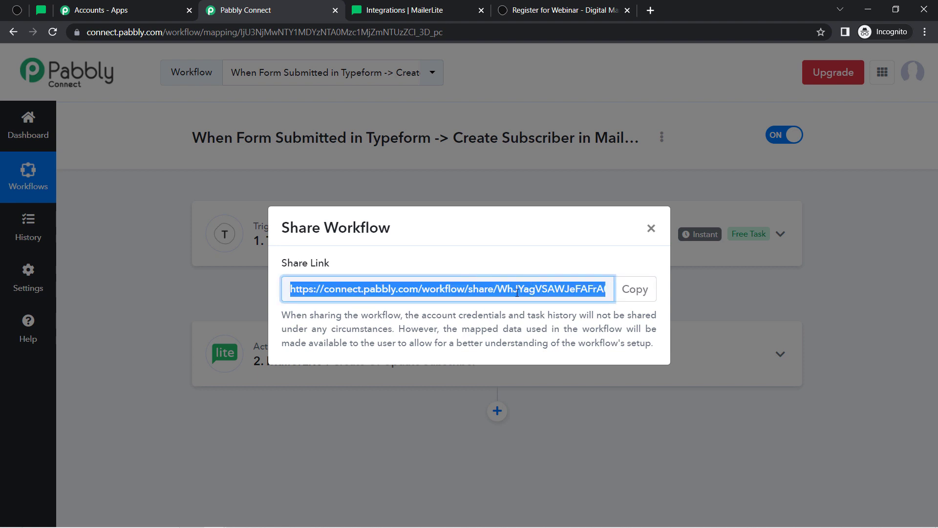
pyautogui.click(650, 228)
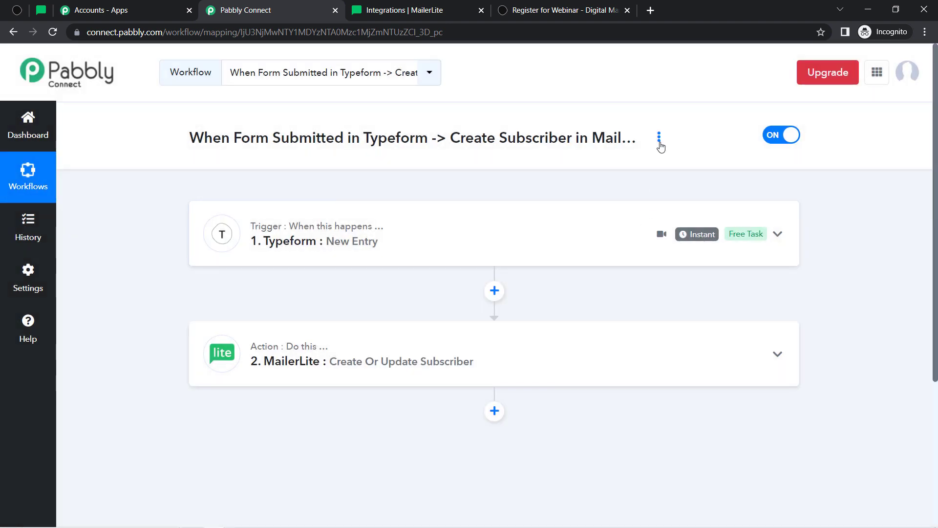
pyautogui.click(659, 138)
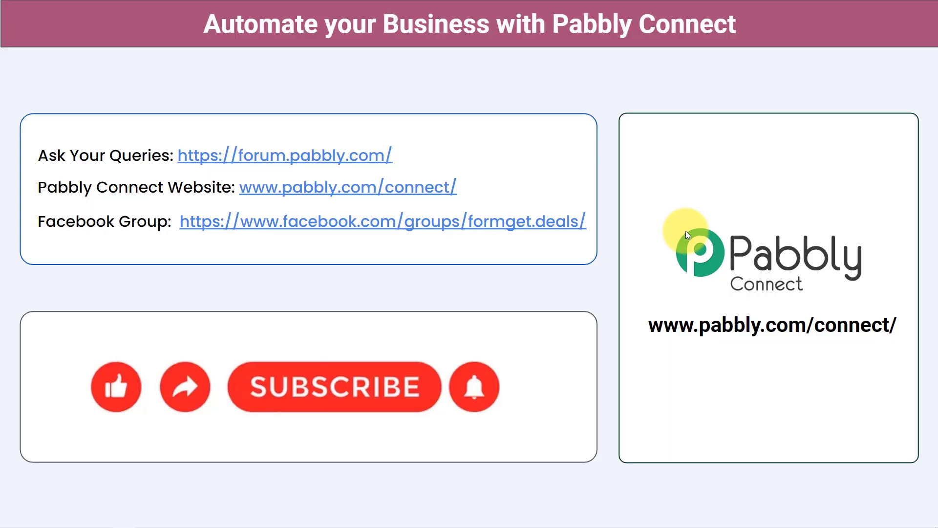